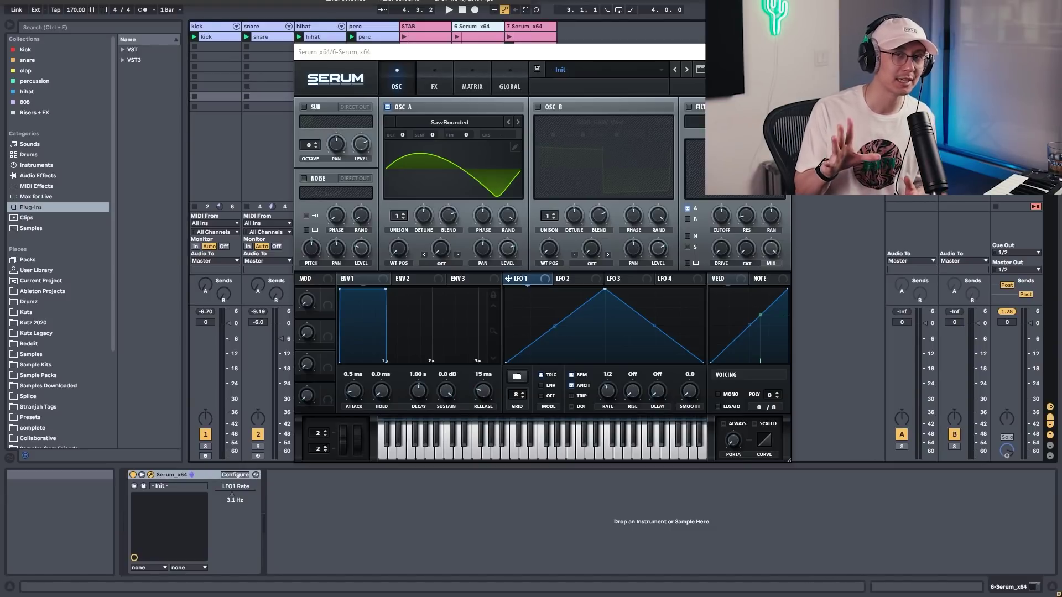
Review the Analog wavetable SawRounded in oscillator A and the SQR_SAW_Wrd wavetable in oscillator B
click(430, 122)
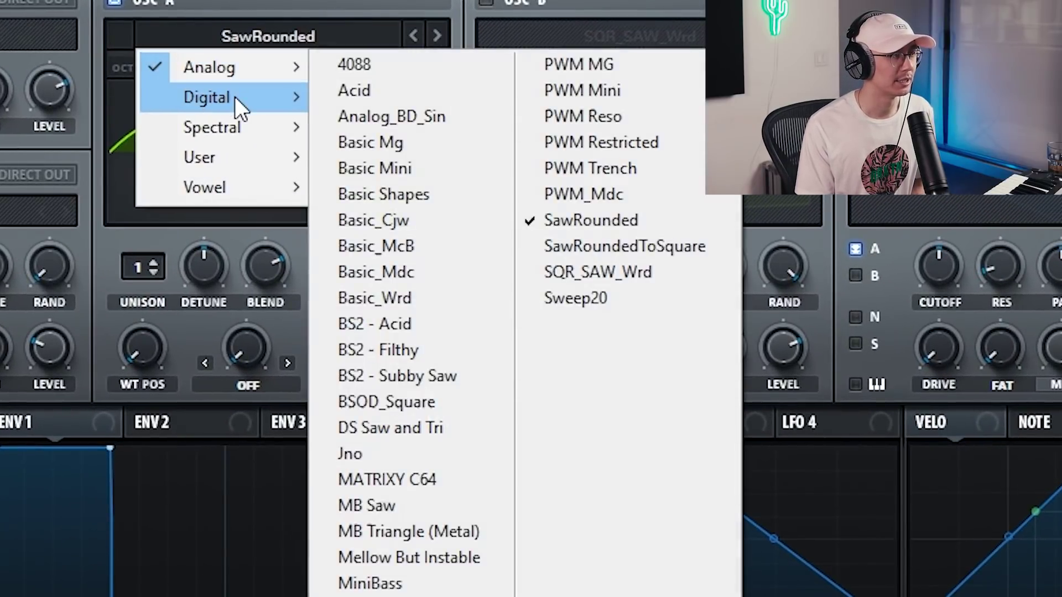
mouse_move(352, 126)
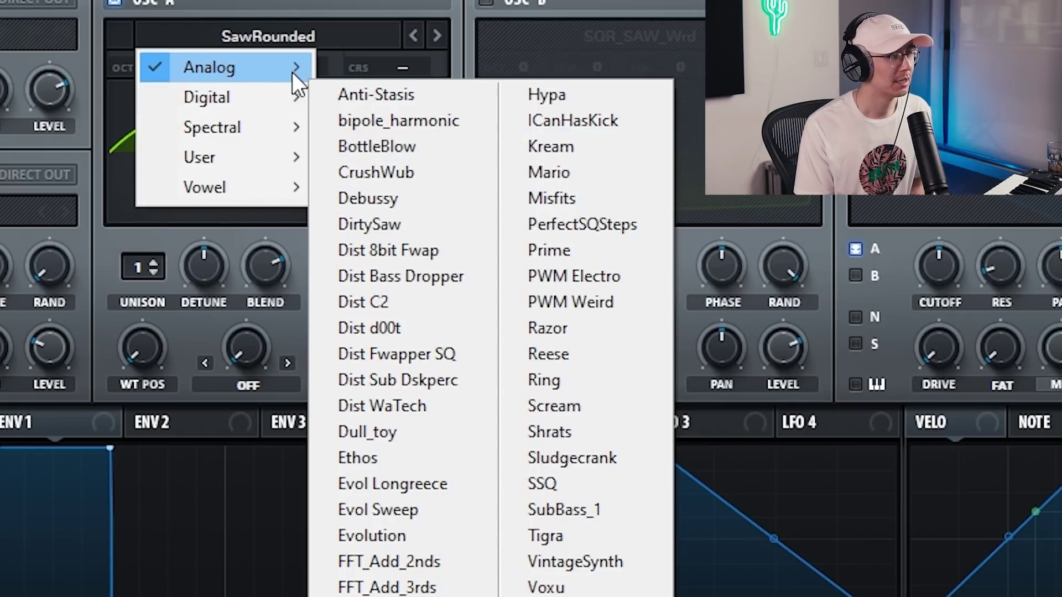
mouse_move(283, 72)
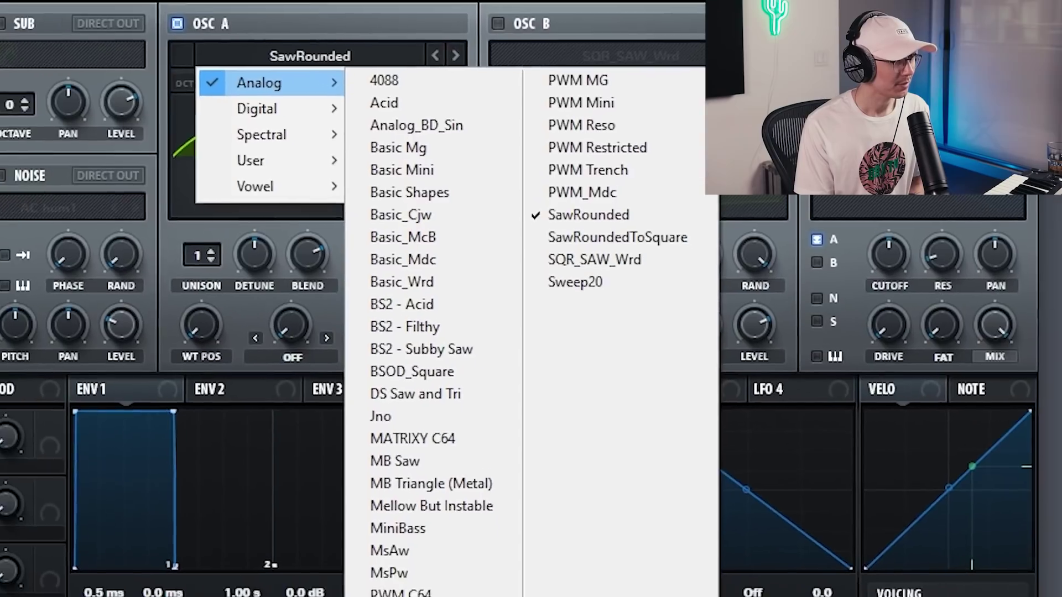
click(442, 5)
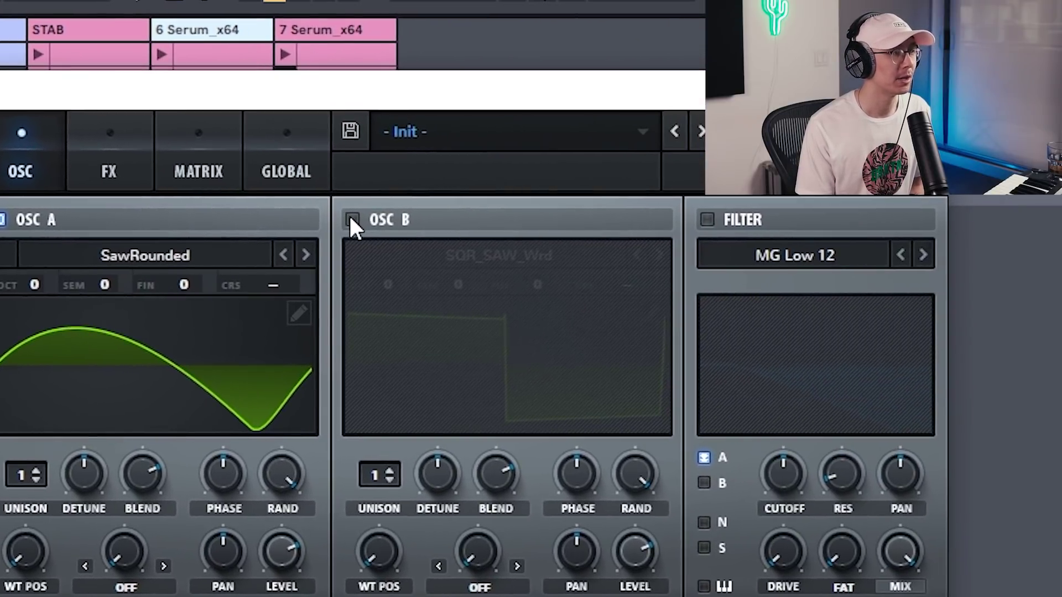
click(352, 220)
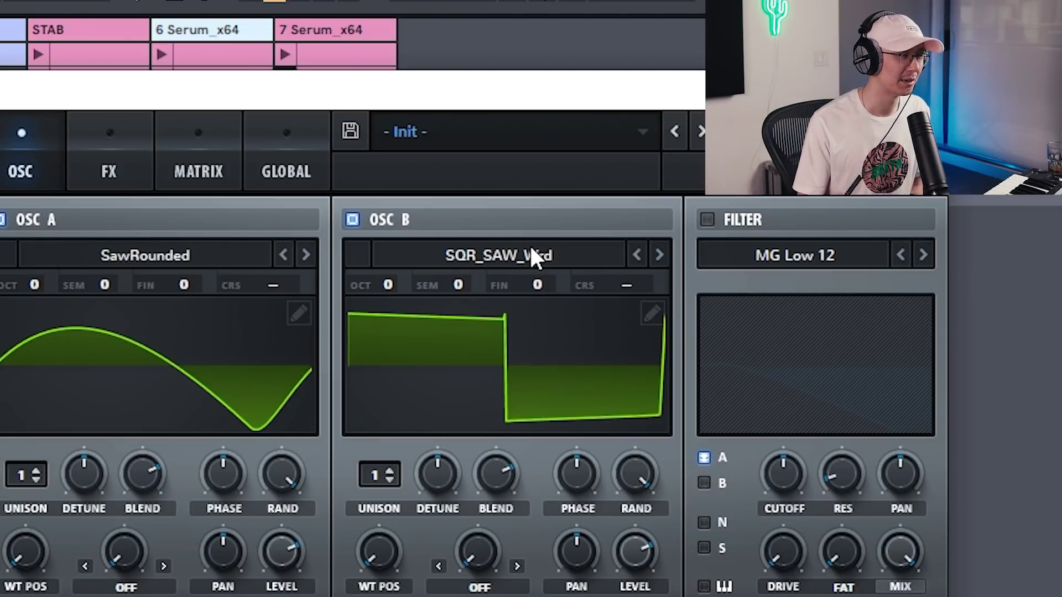
click(353, 219)
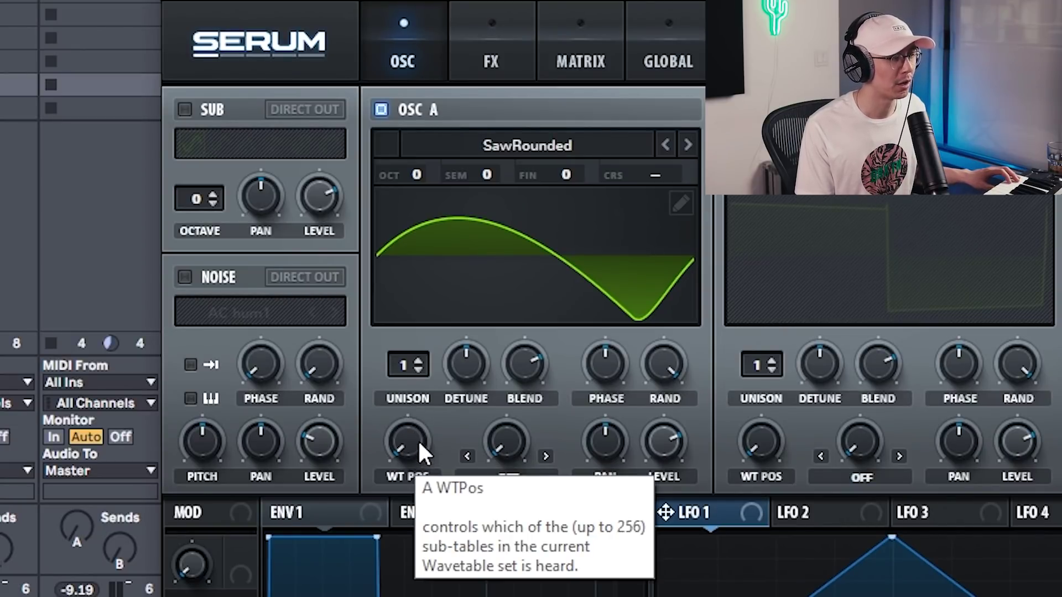
Raise oscillator A's wavetable position until the wave is saw-shaped, and switch from oscillator A to oscillator B
drag(419, 444, 421, 336)
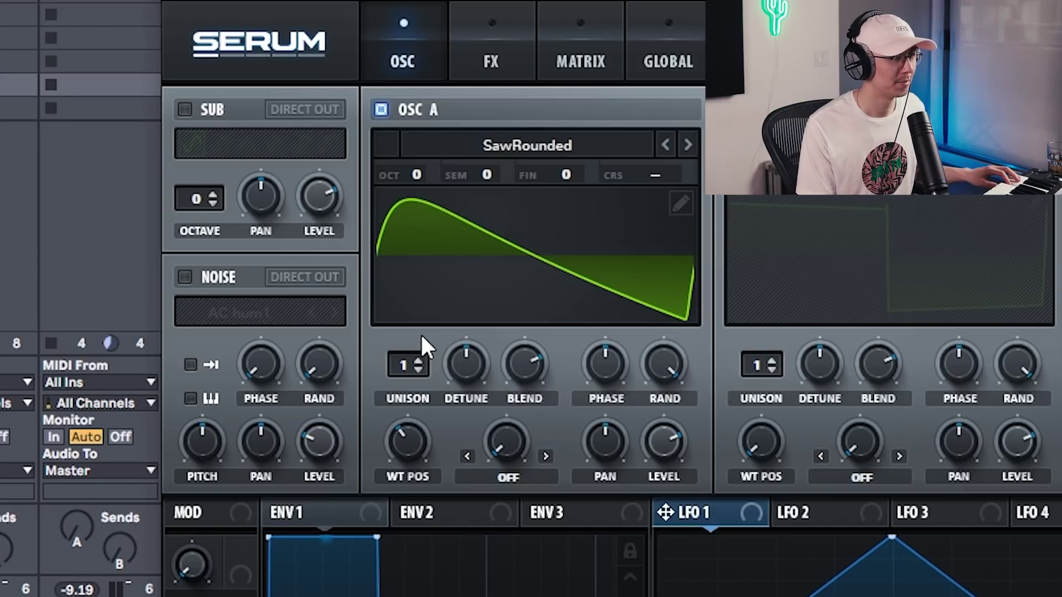
click(381, 109)
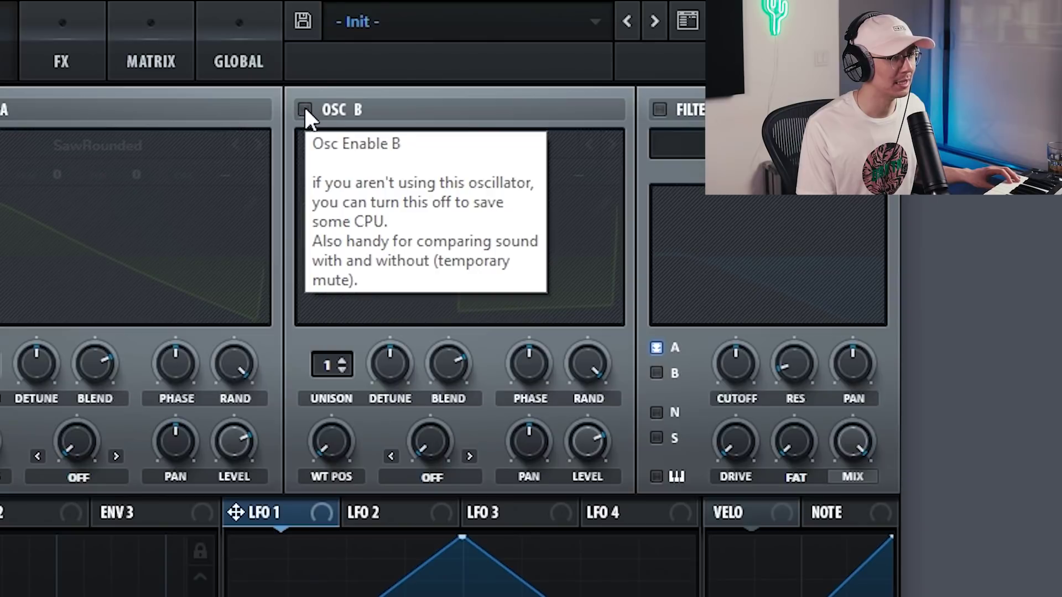
click(304, 109)
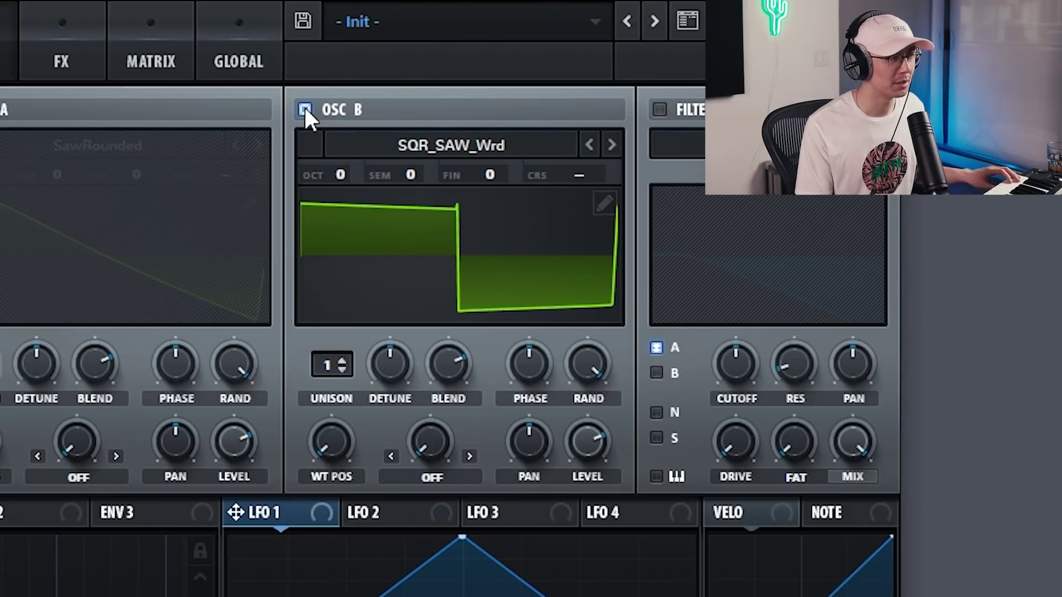
Tune oscillator B to octave +2 and semitone +7 with a raised wavetable position, and turn oscillator A back on
drag(345, 170, 348, 119)
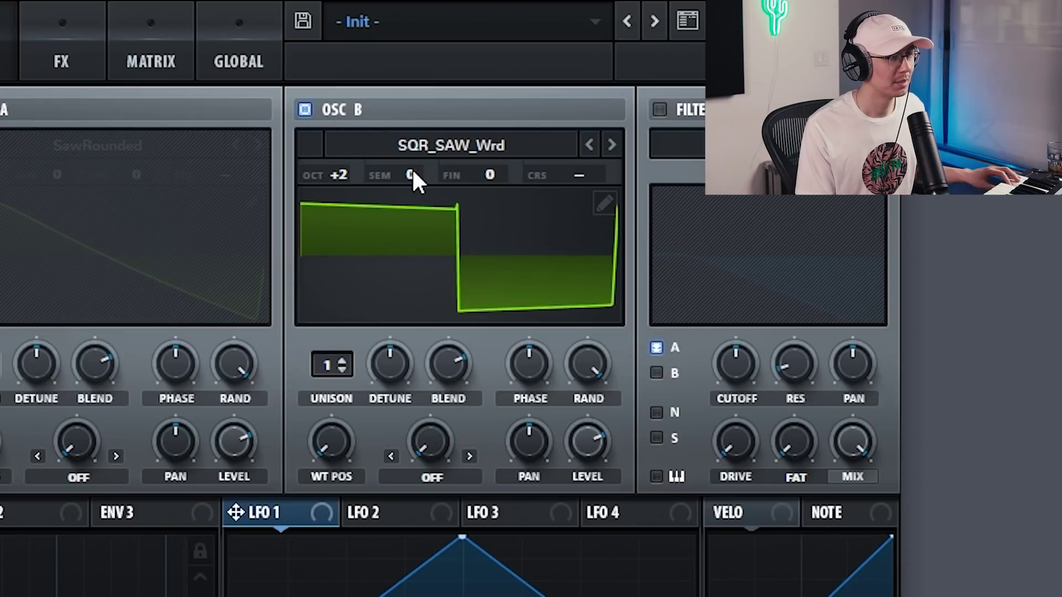
drag(413, 170, 415, 74)
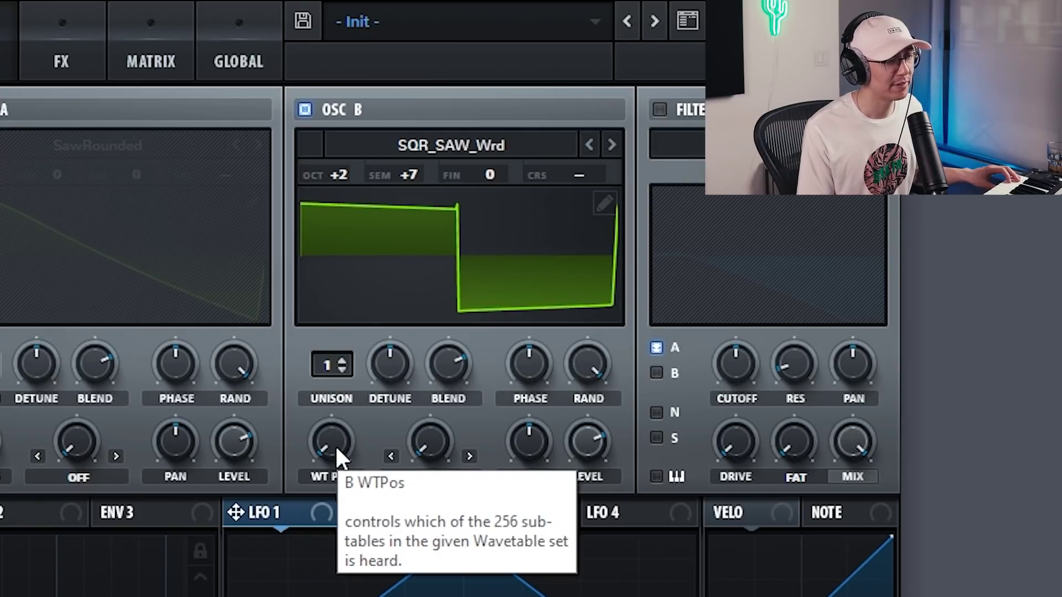
drag(337, 446, 327, 343)
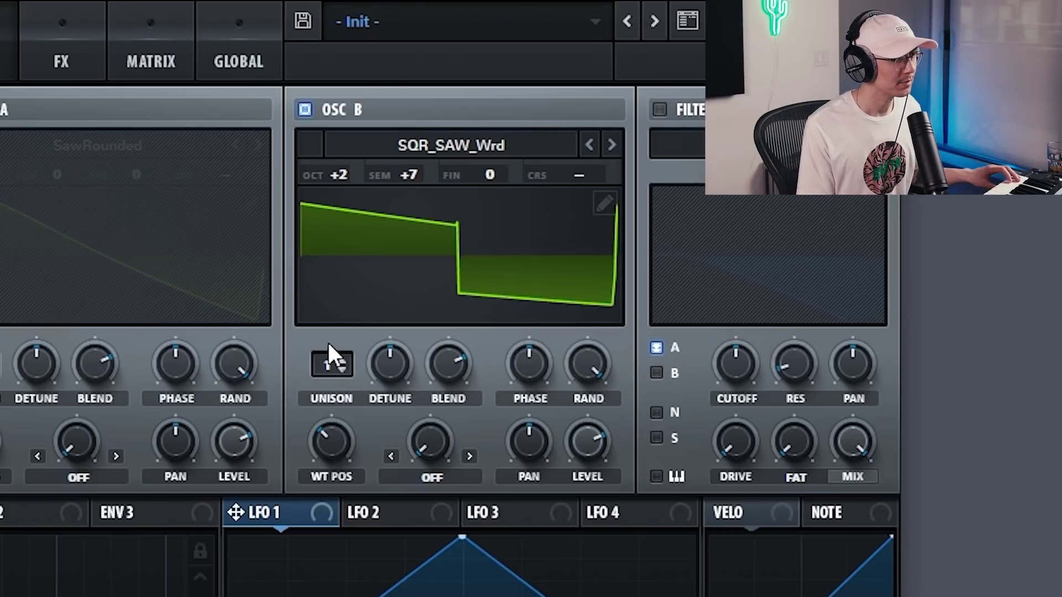
click(0, 110)
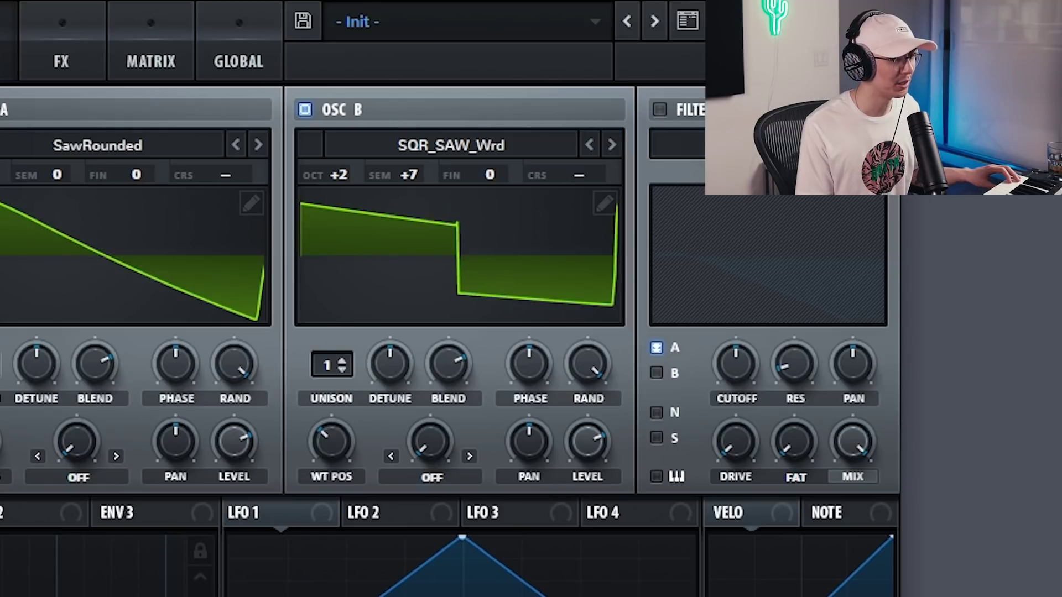
Shape LFO 1 as a short plateau at full level followed by a concave decay to zero
drag(1, 596, 1, 582)
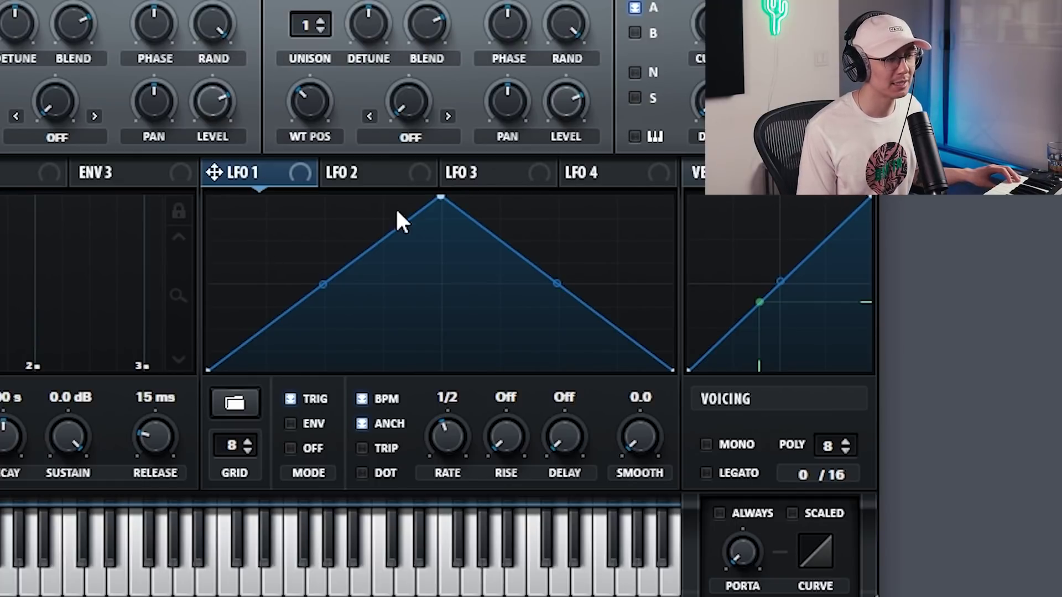
drag(440, 197, 124, 42)
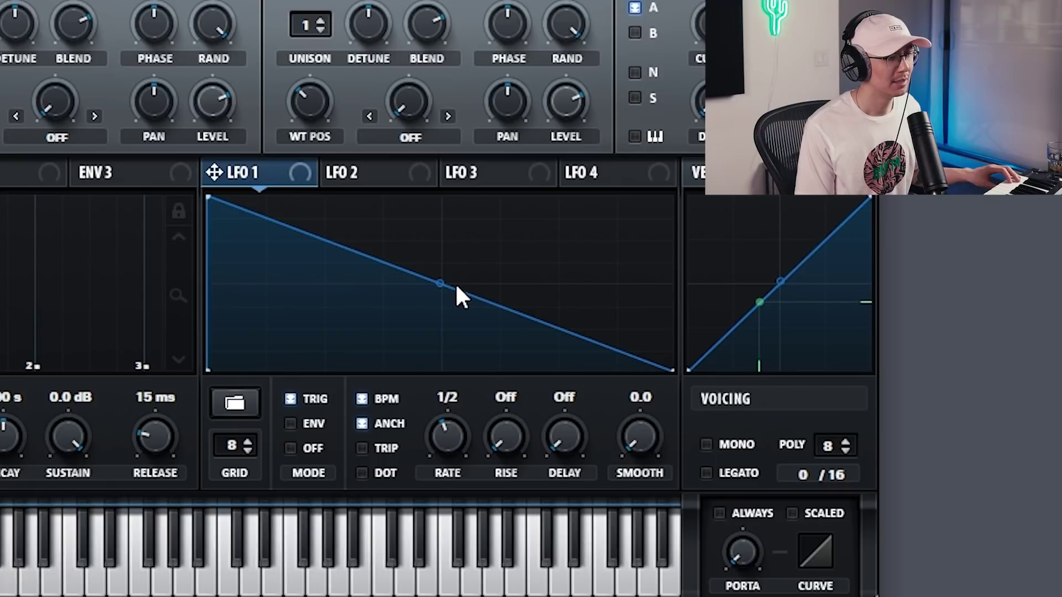
drag(441, 280, 443, 296)
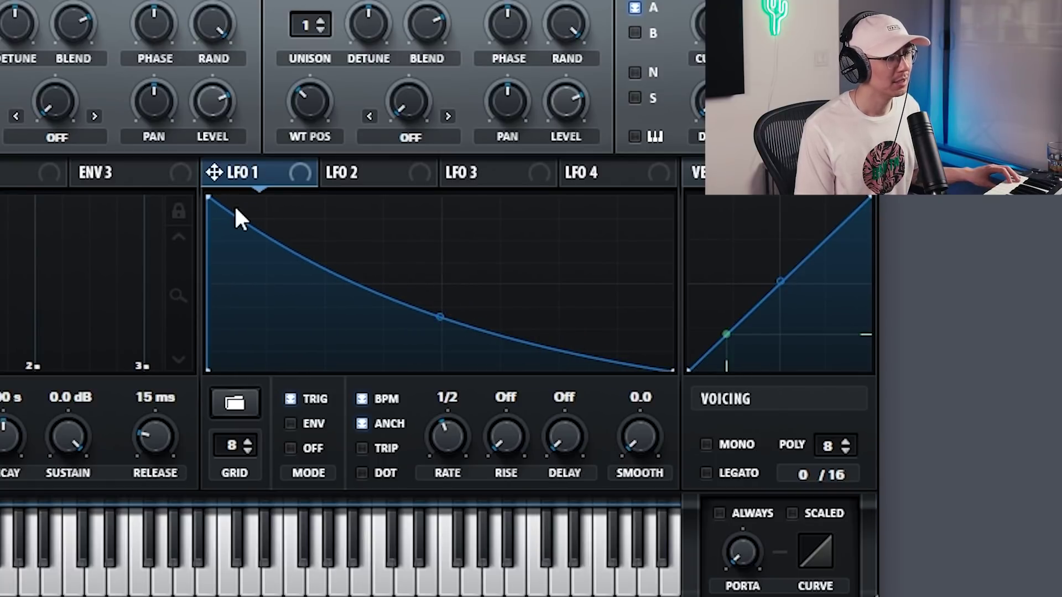
double_click(246, 223)
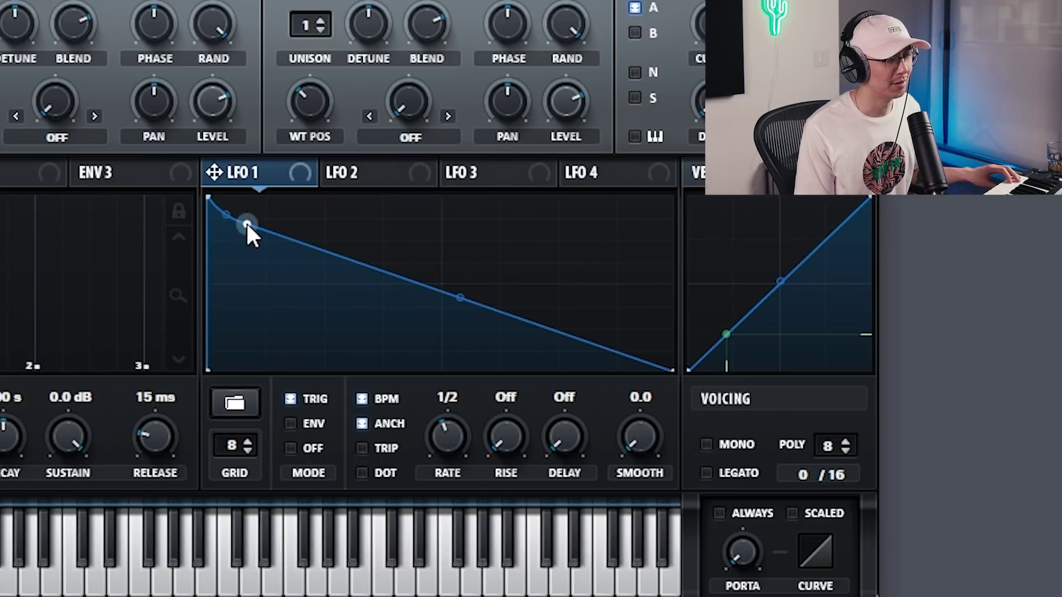
drag(247, 221, 252, 161)
drag(457, 282, 455, 296)
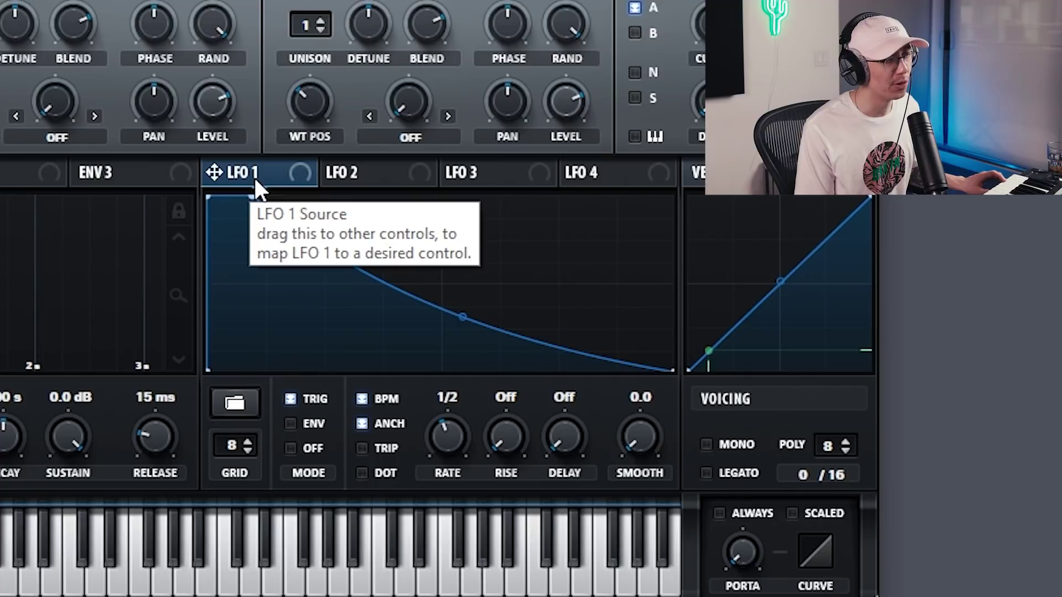
Assign LFO 1 to modulate the levels of oscillator A and oscillator B
drag(254, 178, 218, 101)
drag(251, 171, 555, 93)
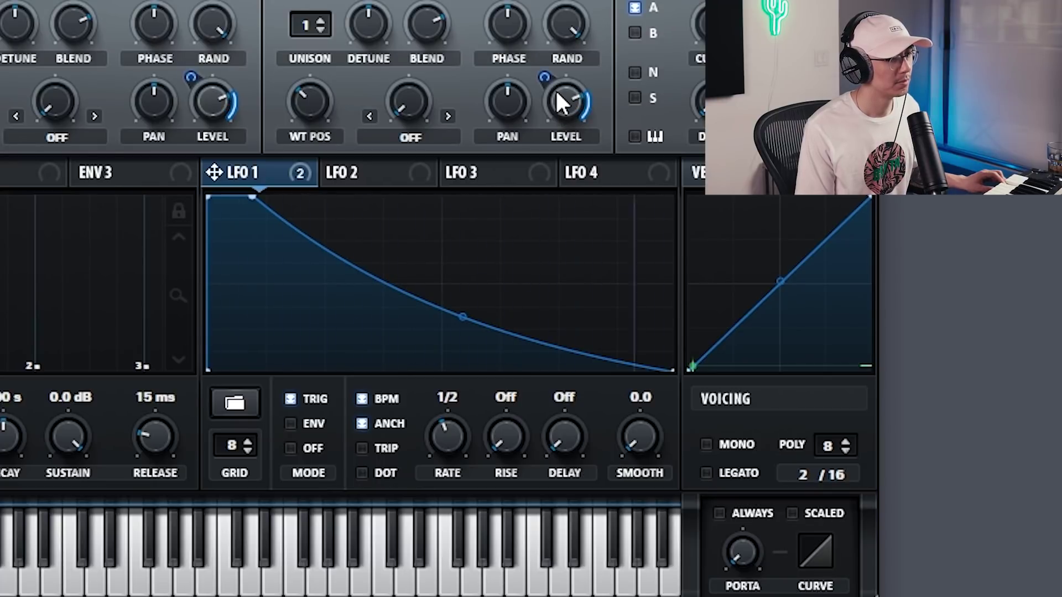
Lower the base levels of both oscillators and increase LFO 1's modulation depth on each level
mouse_move(232, 106)
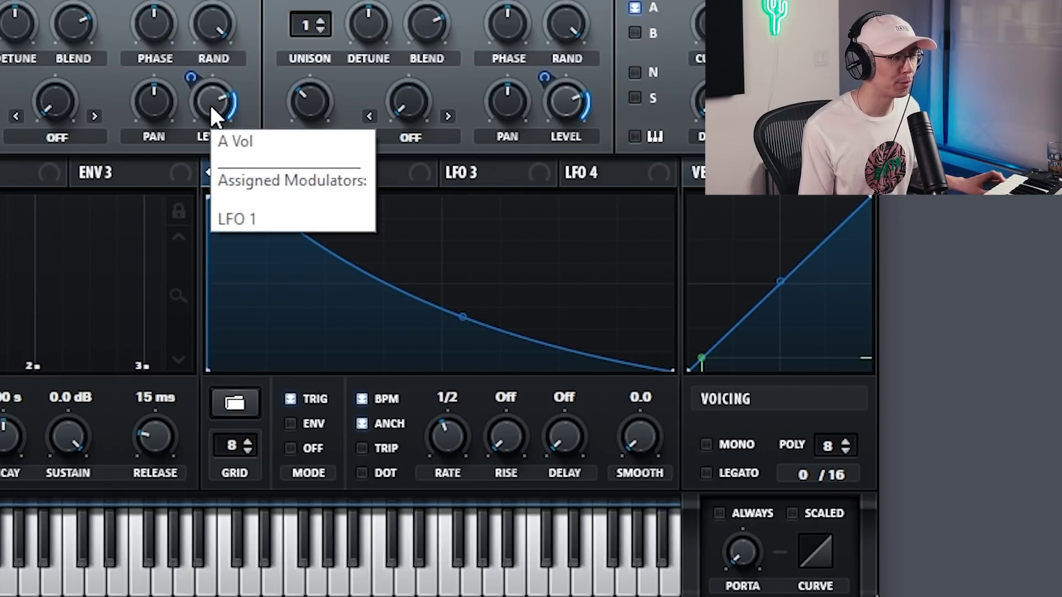
drag(210, 94, 209, 140)
drag(583, 102, 572, 150)
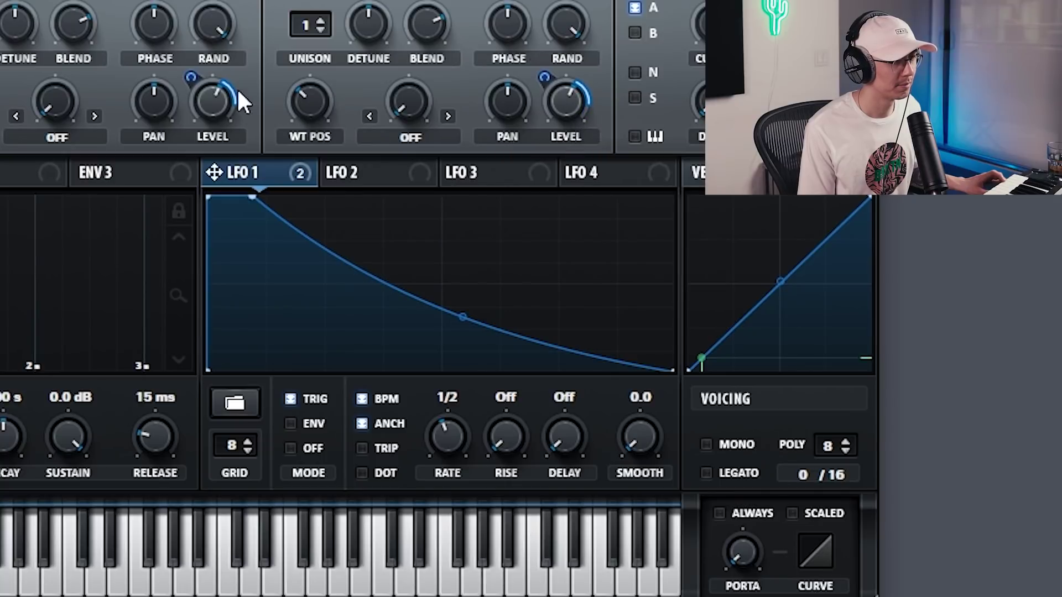
drag(184, 73, 187, 52)
drag(545, 78, 549, 55)
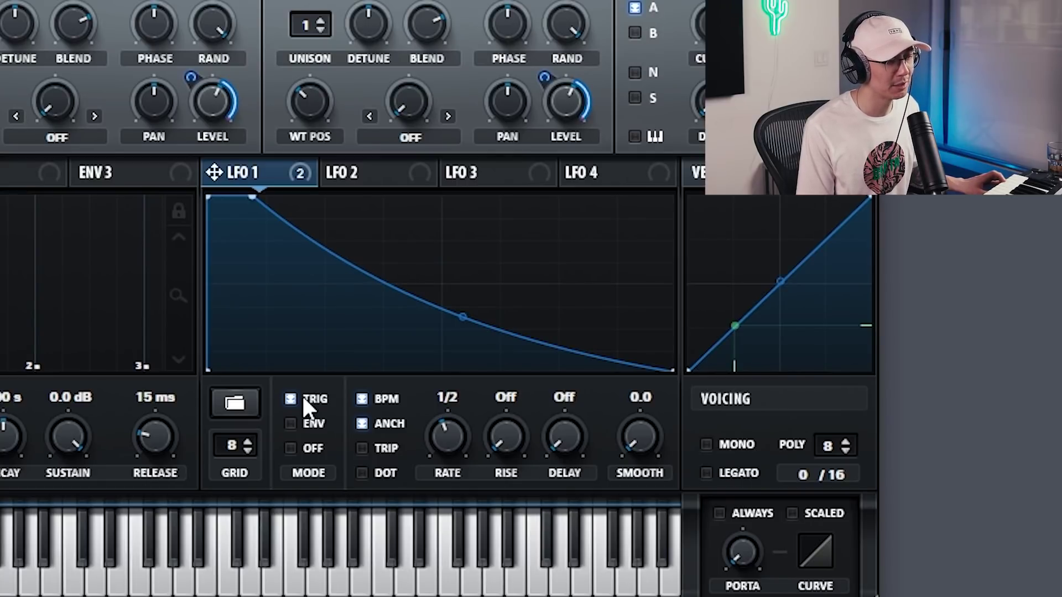
Try LFO 1's rate at 0.9 Hz without tempo sync and in synced note values
click(360, 396)
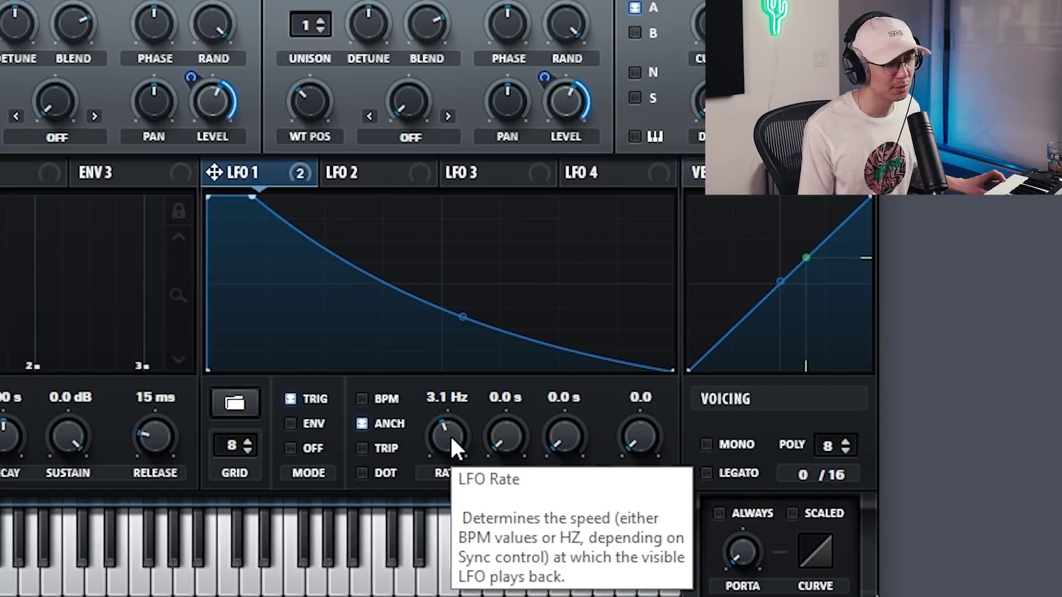
drag(450, 434, 426, 457)
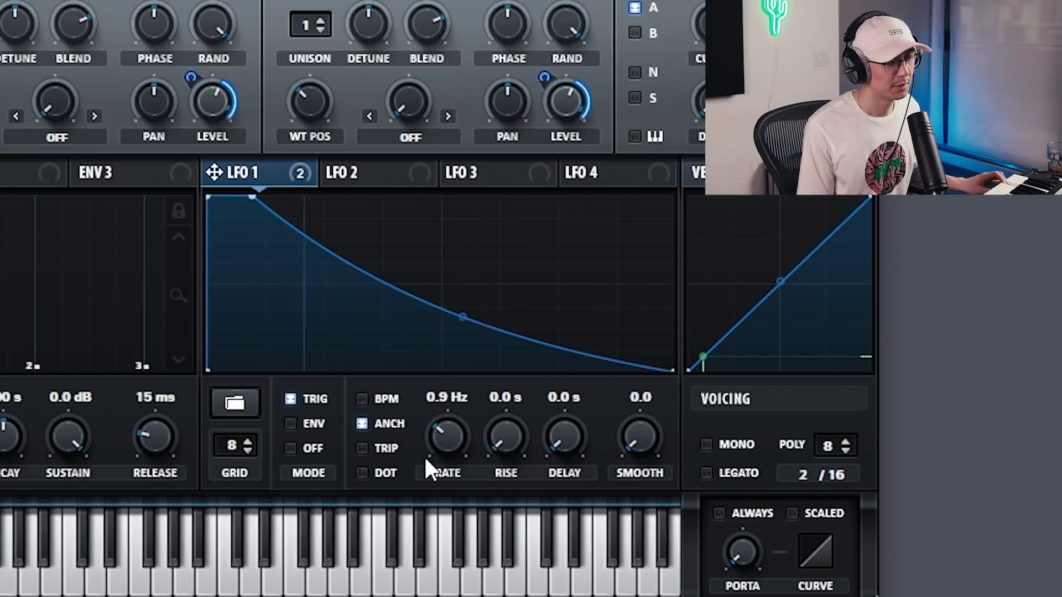
click(363, 399)
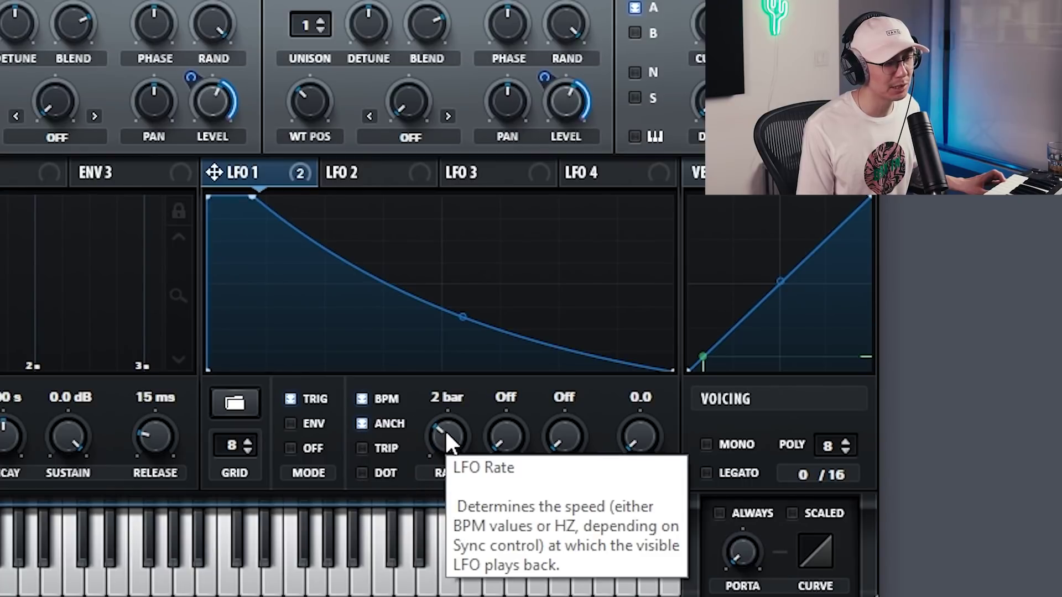
drag(445, 430, 430, 378)
Turn off tempo sync for LFO 1 and set its rate to 4.9 Hz
click(362, 398)
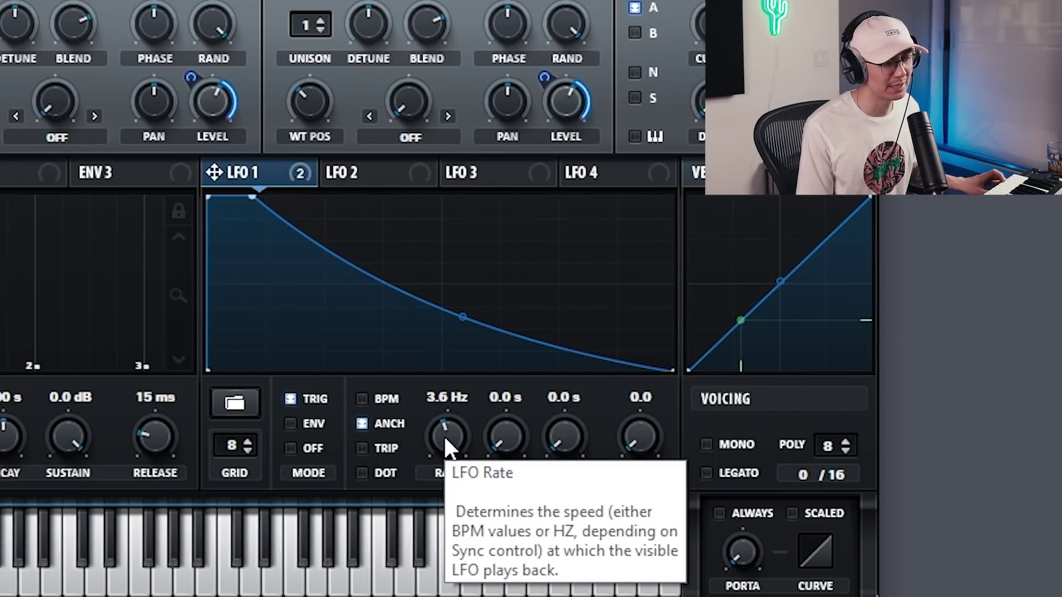
mouse_move(445, 438)
mouse_down()
mouse_move(443, 487)
mouse_move(441, 353)
mouse_move(433, 426)
mouse_up()
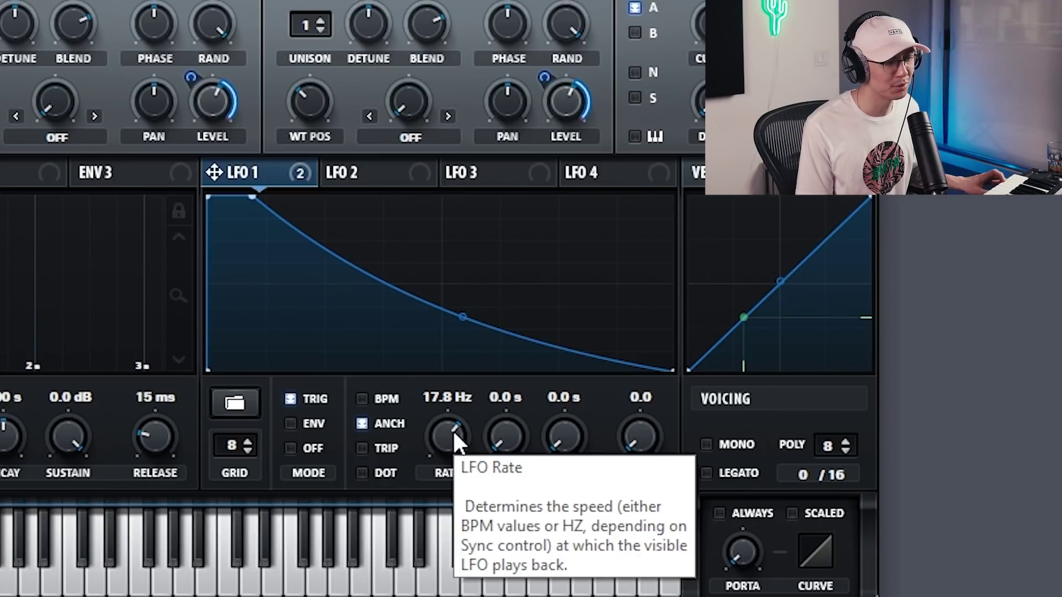
drag(454, 431, 440, 502)
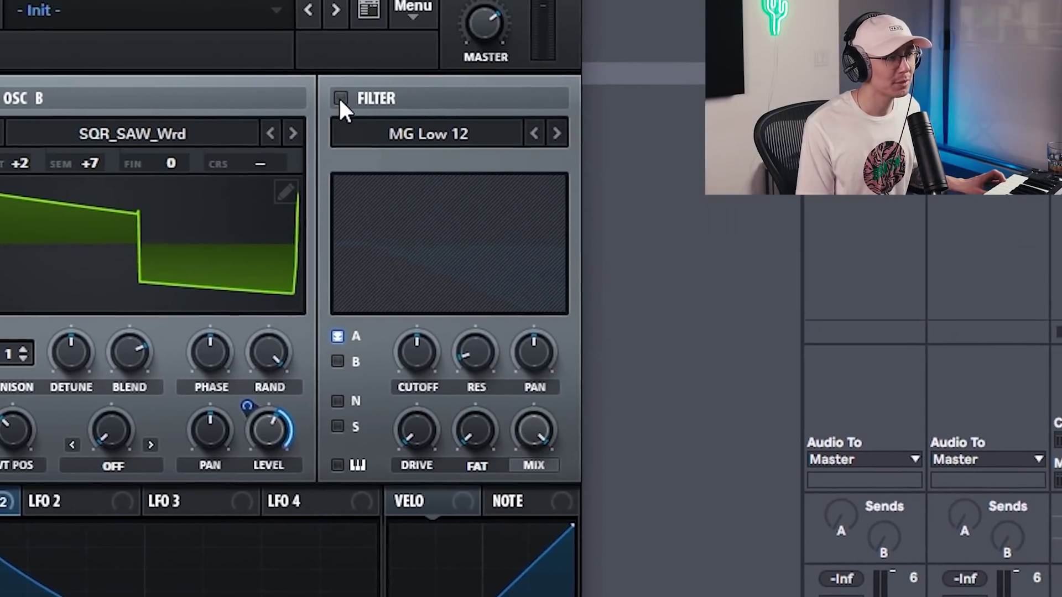
Enable the filter for both oscillators A and B and use the MG Low 12 filter type
click(391, 45)
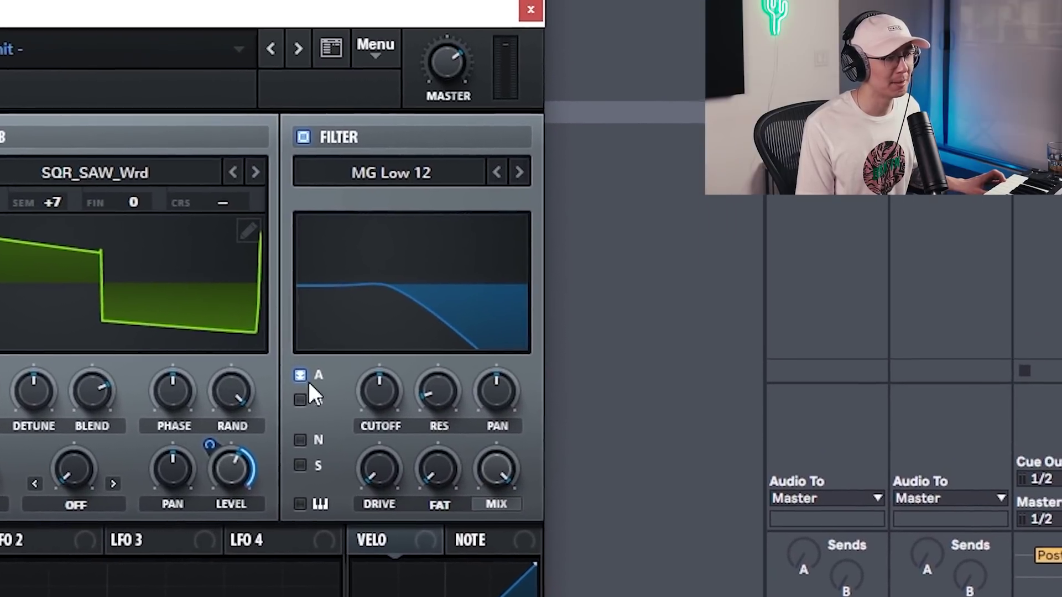
click(291, 410)
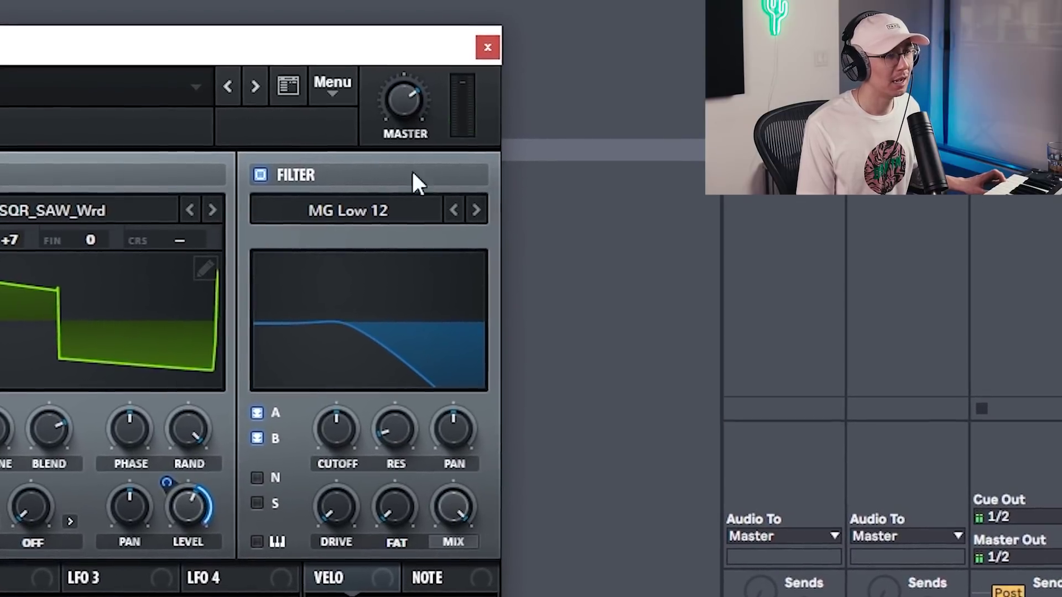
click(395, 213)
mouse_move(379, 171)
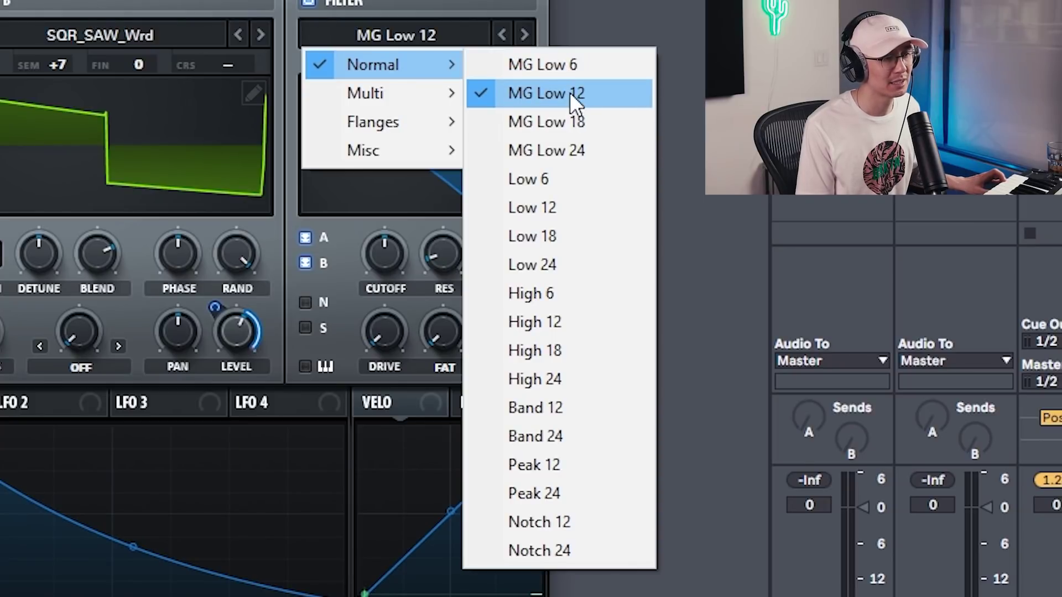
click(569, 91)
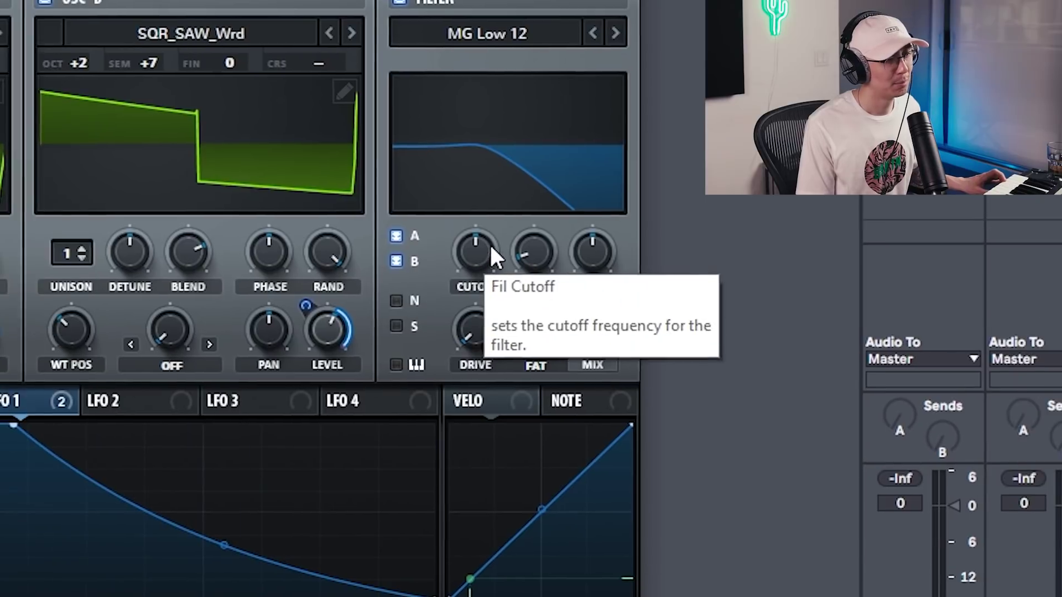
Lower the filter cutoff and assign LFO 1 to modulate it with an adjusted depth
drag(487, 249, 494, 288)
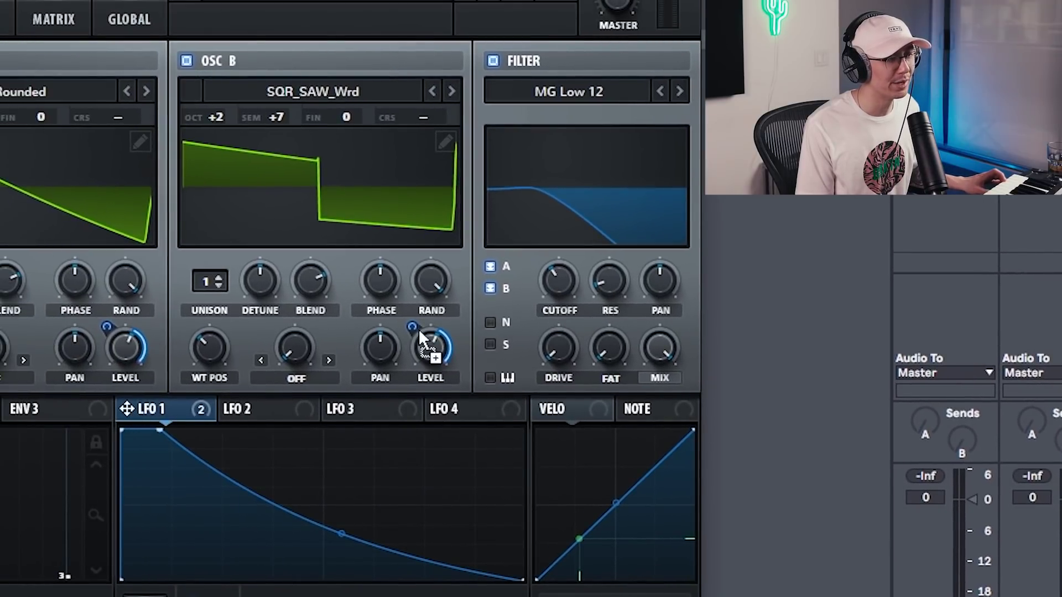
drag(554, 277, 554, 277)
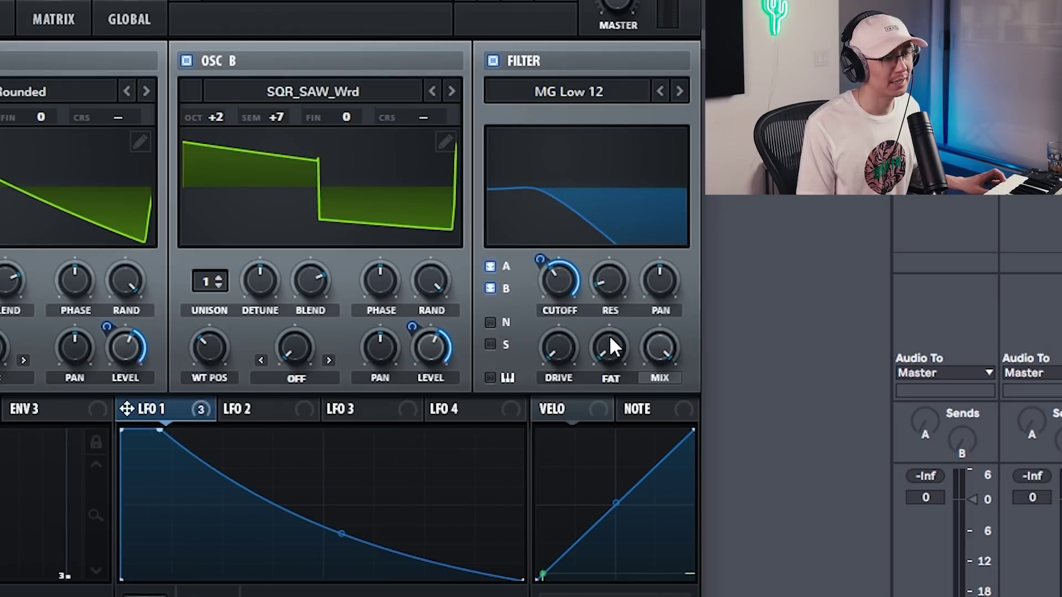
drag(542, 259, 543, 288)
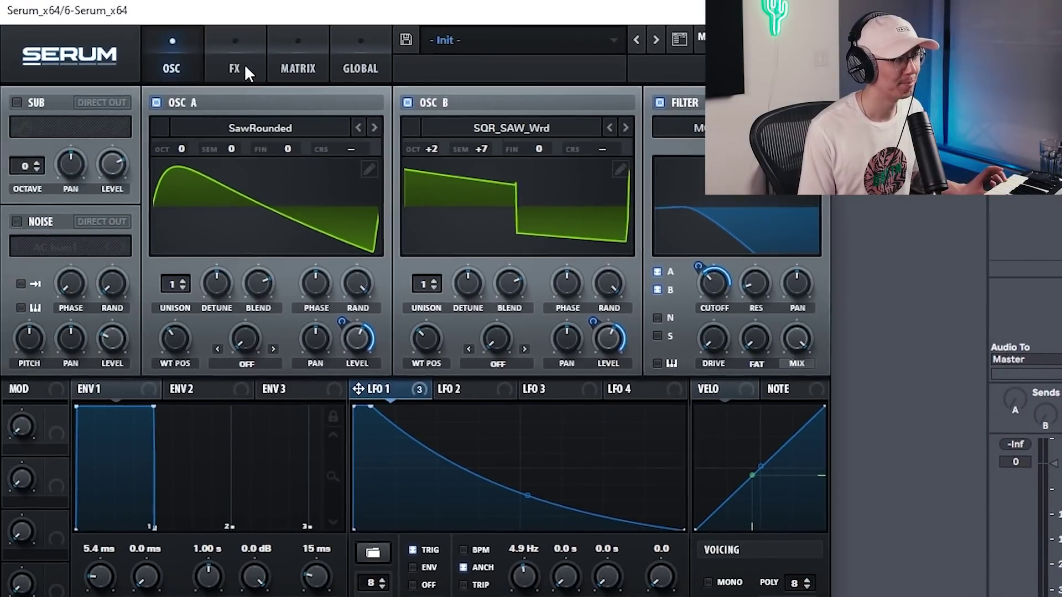
Enable the Distortion effect with the Tube type and raise its drive
click(172, 44)
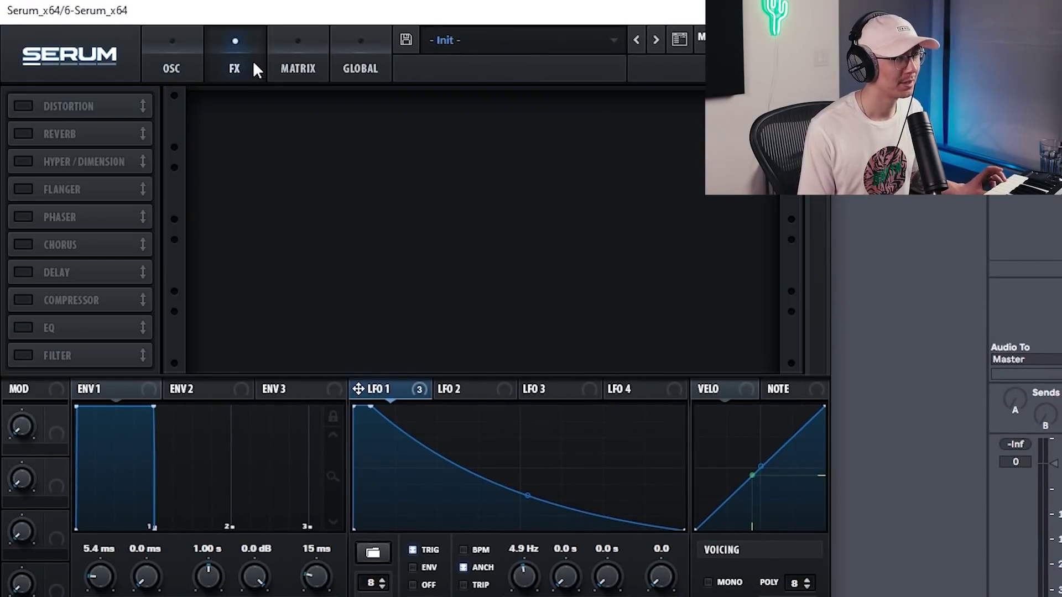
click(26, 102)
mouse_move(621, 114)
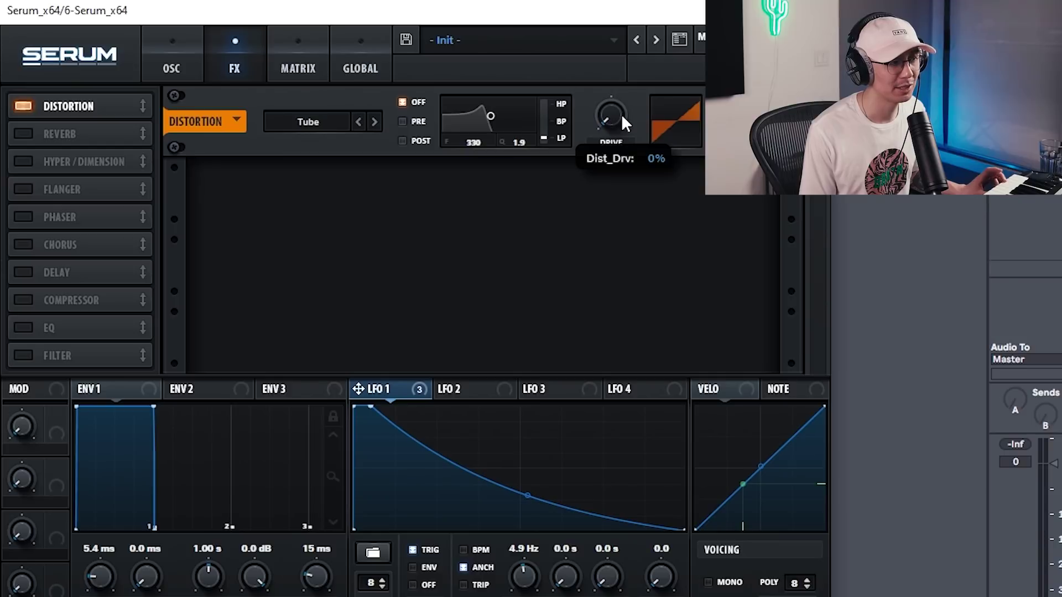
drag(622, 114, 622, 0)
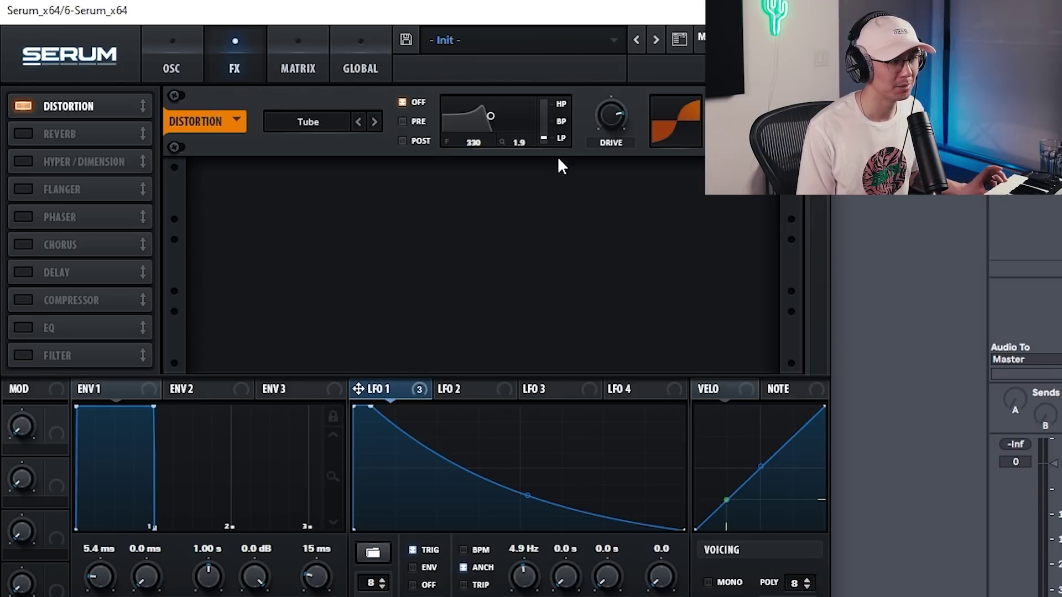
Assign LFO 1 to the distortion drive and adjust the modulation depth
drag(589, 151, 612, 107)
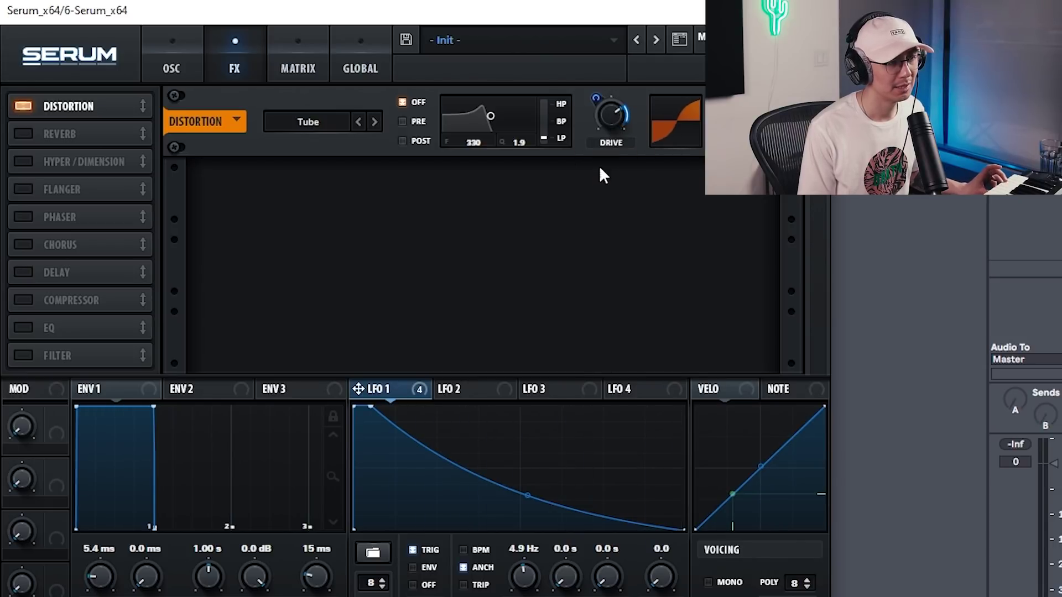
drag(617, 119, 620, 124)
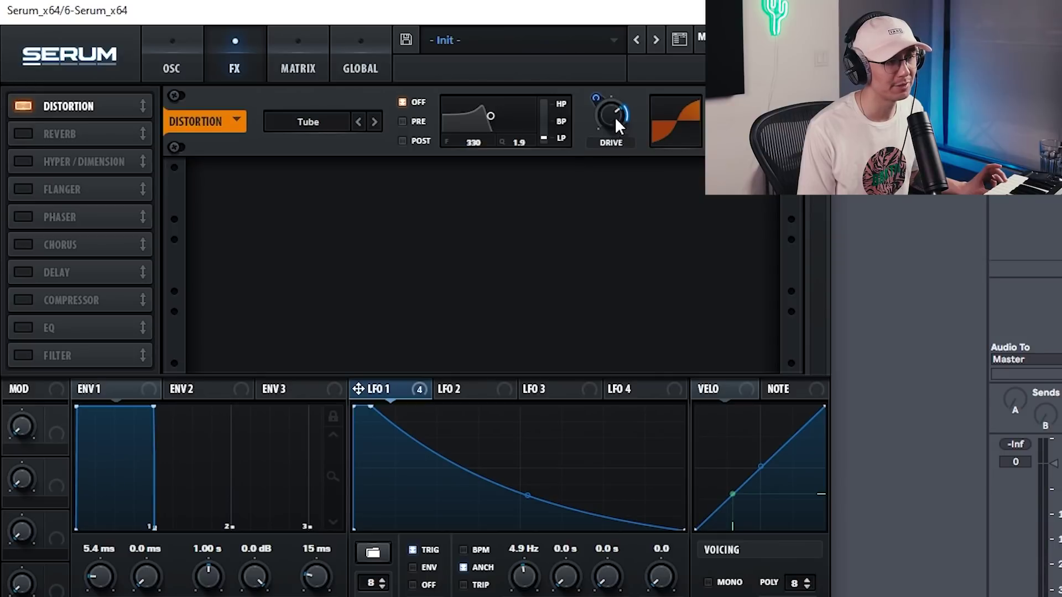
mouse_move(596, 98)
mouse_down()
mouse_move(597, 84)
mouse_move(596, 93)
mouse_up()
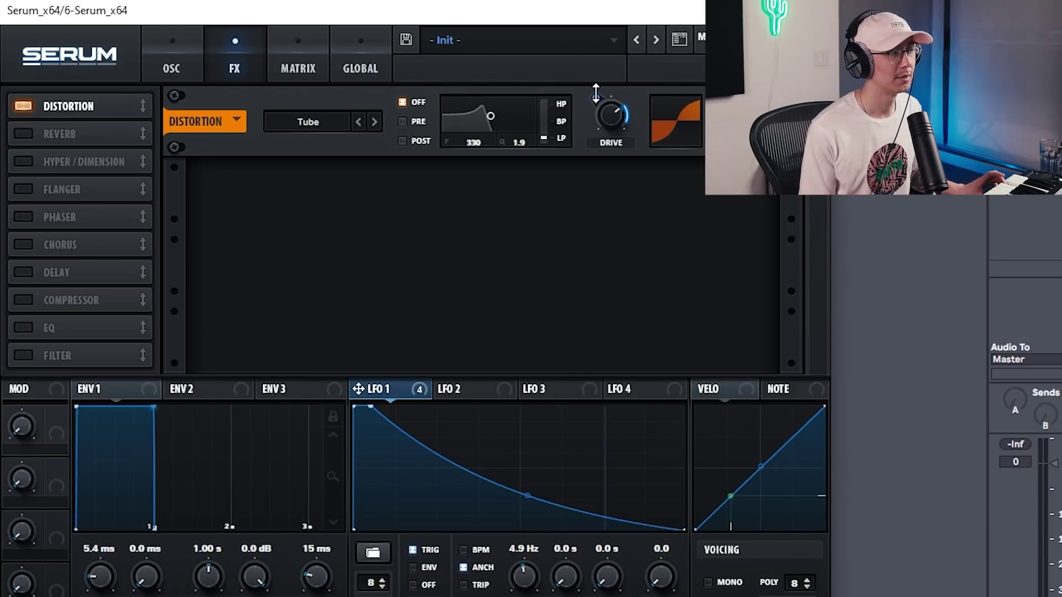
Enable the Hall reverb, set its low cut to 88% and its wet mix to 20%
click(24, 133)
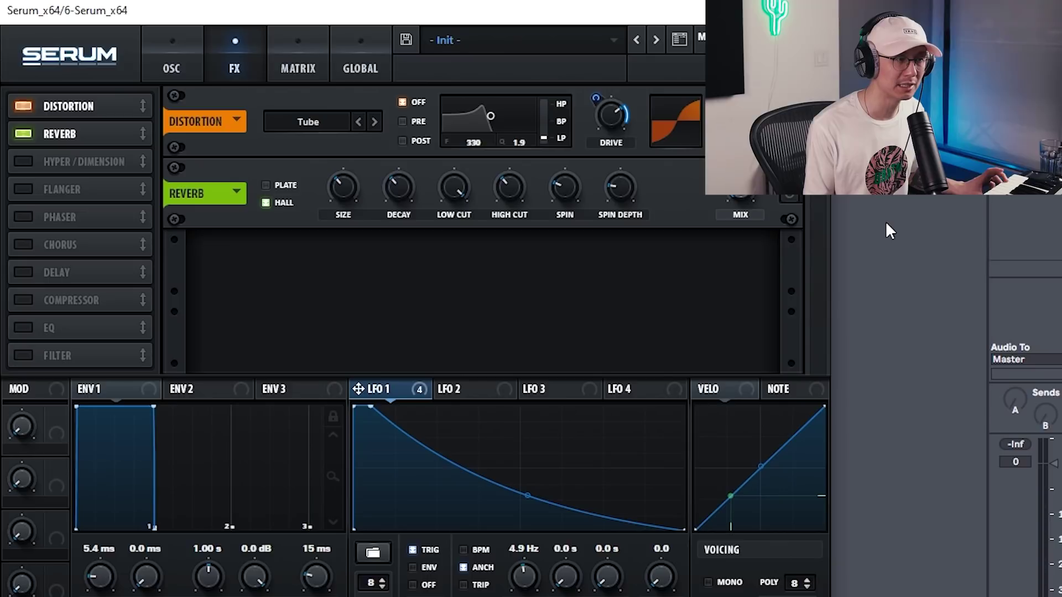
click(789, 195)
drag(754, 190, 736, 3)
drag(467, 177, 452, 345)
drag(416, 171, 415, 109)
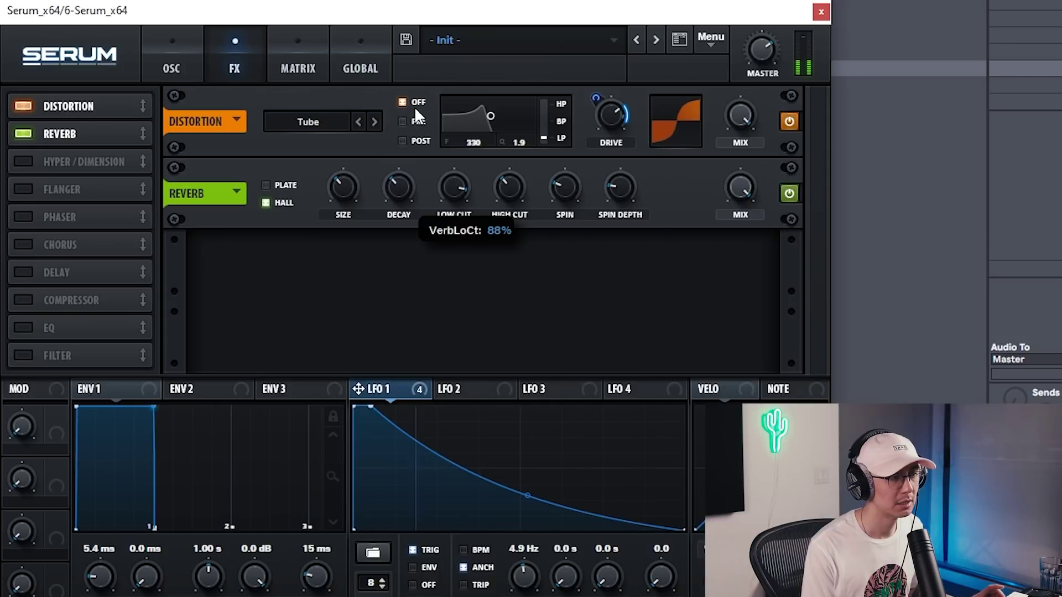
drag(758, 182, 719, 331)
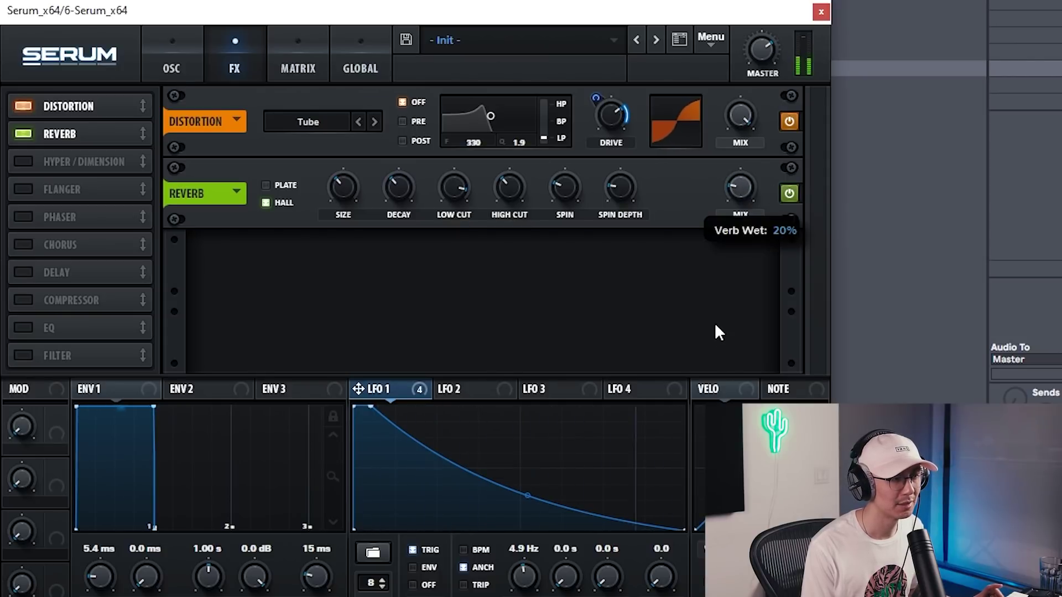
Adjust the filter cutoff modulated by LFO 1 and toggle the activator of track 6
click(176, 61)
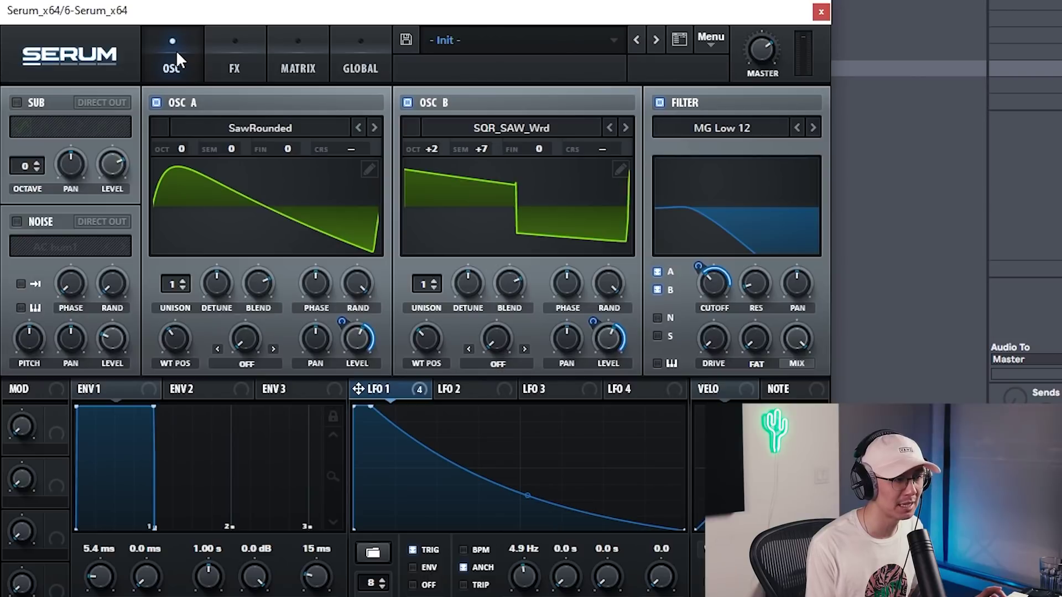
right_click(718, 285)
click(699, 268)
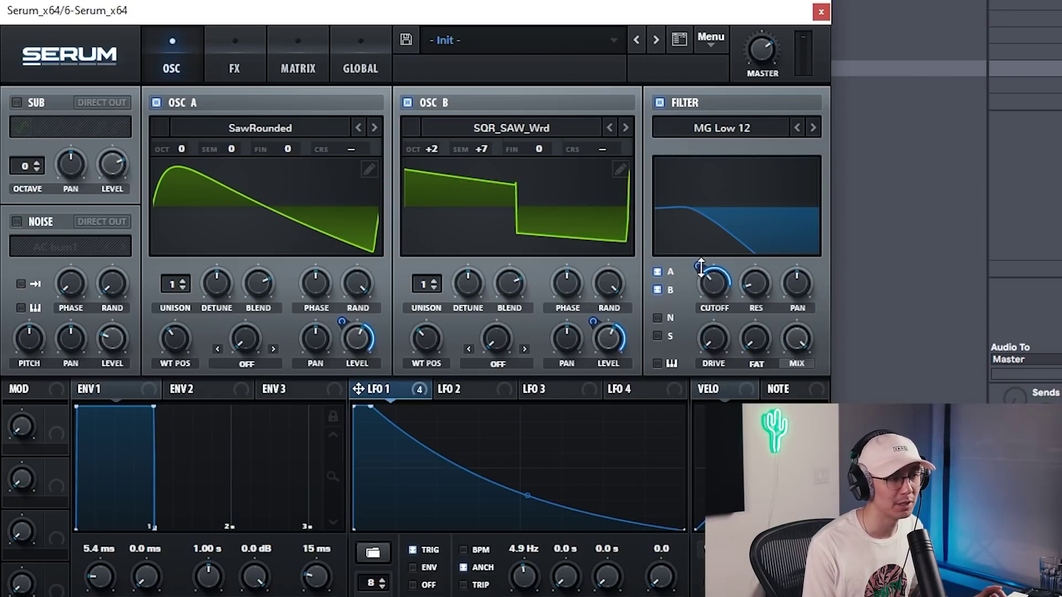
drag(715, 293, 714, 281)
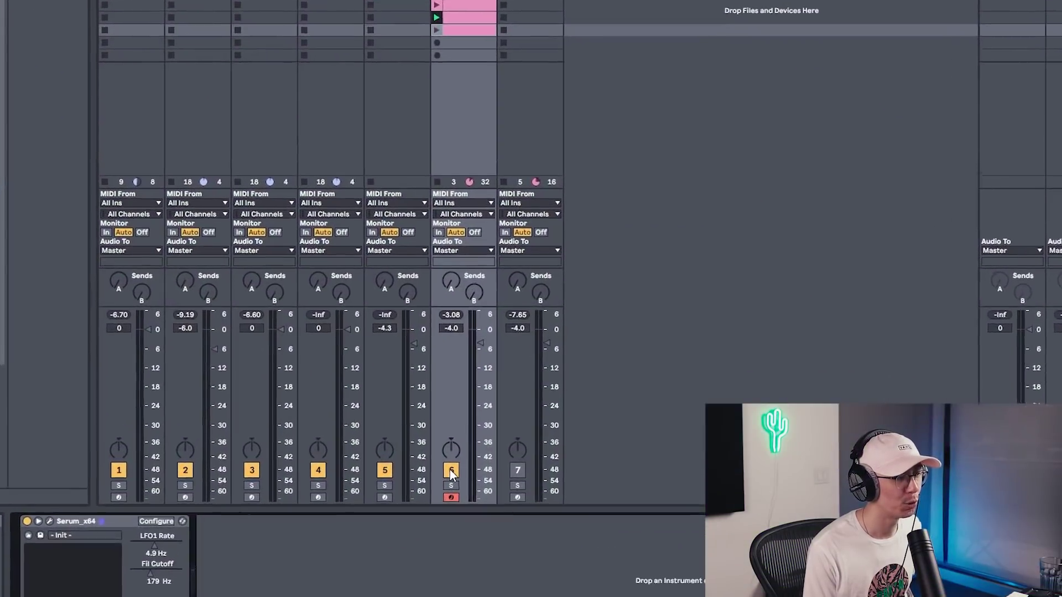
click(451, 470)
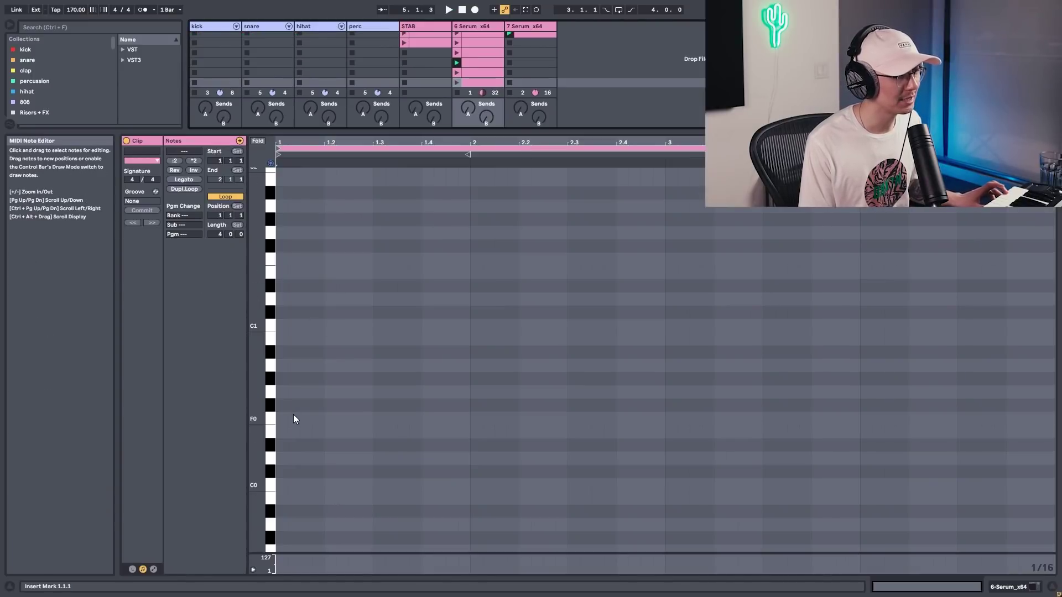
Draw one-bar notes C1 and G#0 followed by a two-bar F0 in the MIDI clip, and launch the clip
double_click(284, 325)
drag(288, 325, 475, 325)
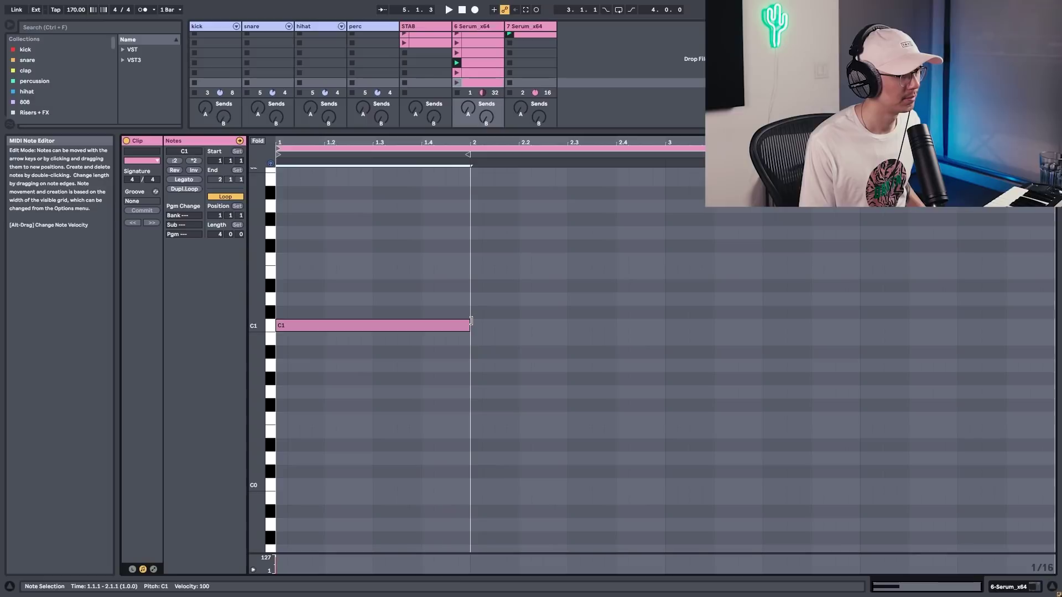
drag(337, 326, 719, 419)
drag(857, 418, 1053, 419)
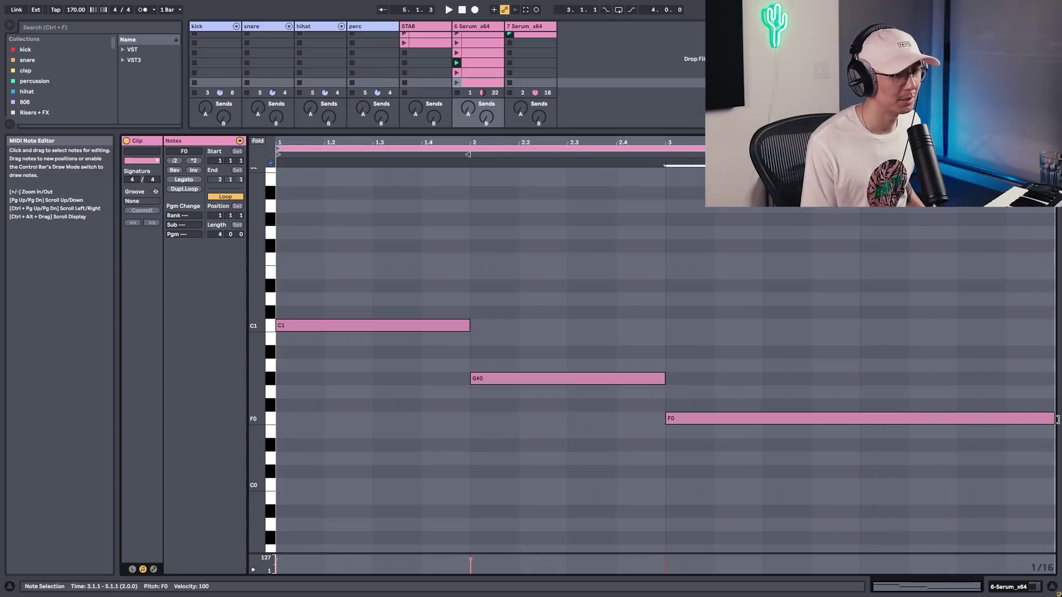
click(456, 82)
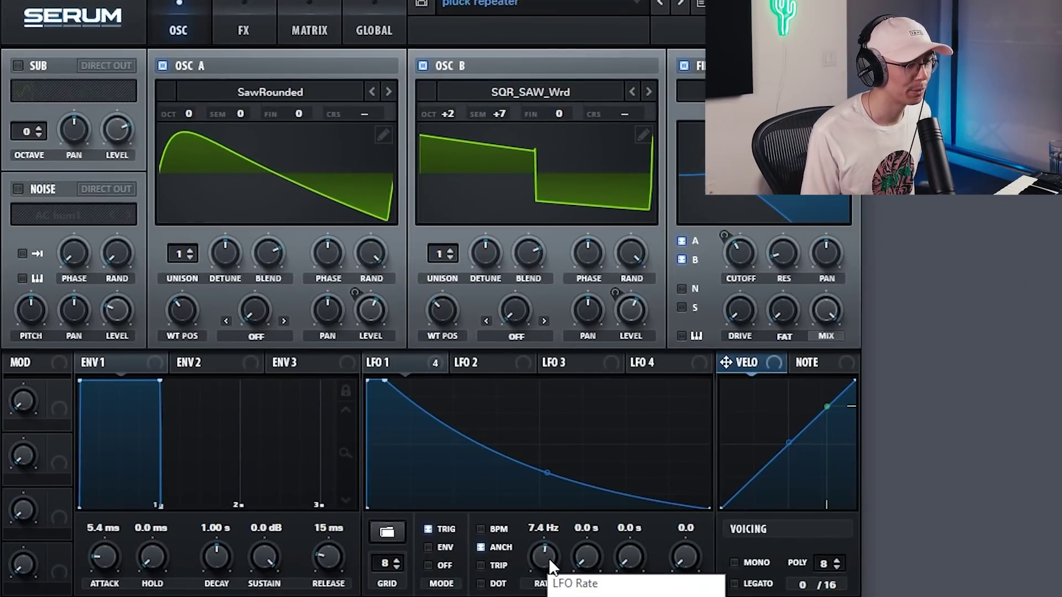
Try LFO 1's rate at 5.6 Hz, 3.8 Hz and 2.8 Hz on the pluck repeater patch
drag(548, 559, 549, 565)
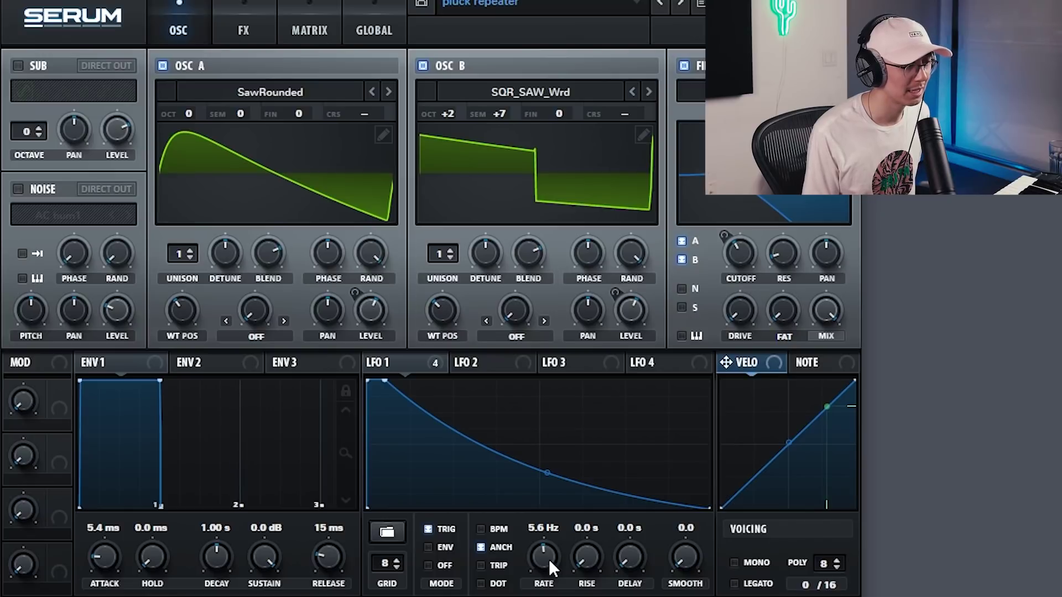
drag(548, 559, 552, 564)
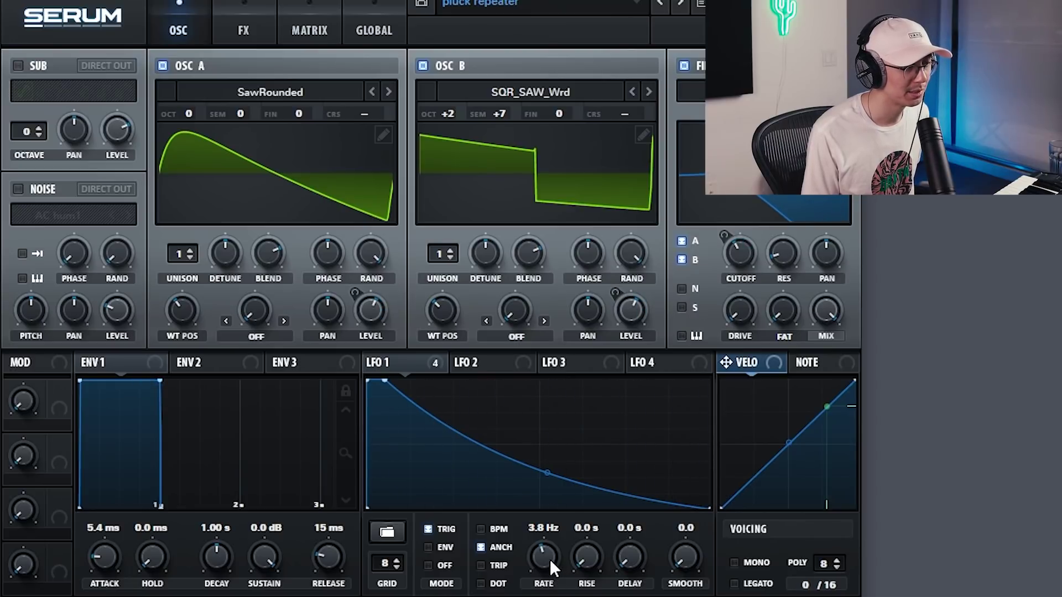
drag(550, 559, 550, 567)
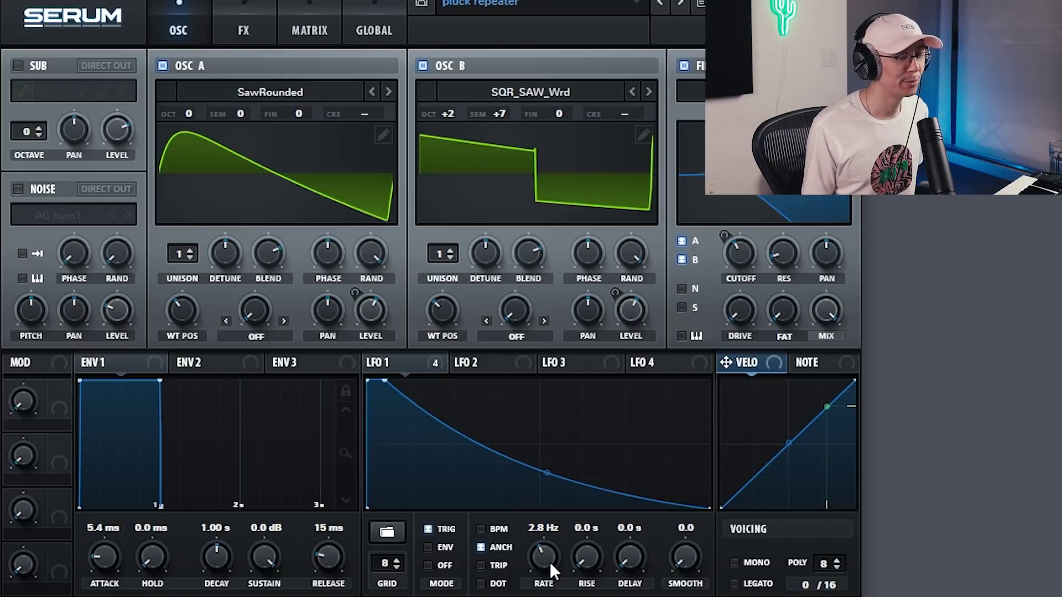
Switch to the Delay and Frequency calculator in the browser, calculate for 170 bpm, and check the Hz values for each note length
key(alt+Tab)
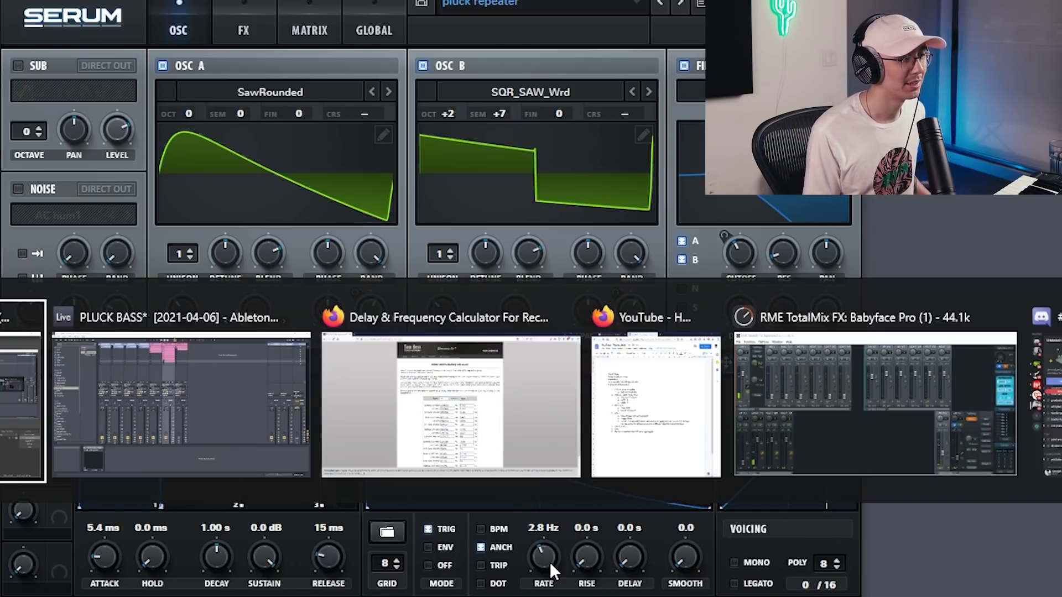
key(alt+Tab)
click(623, 285)
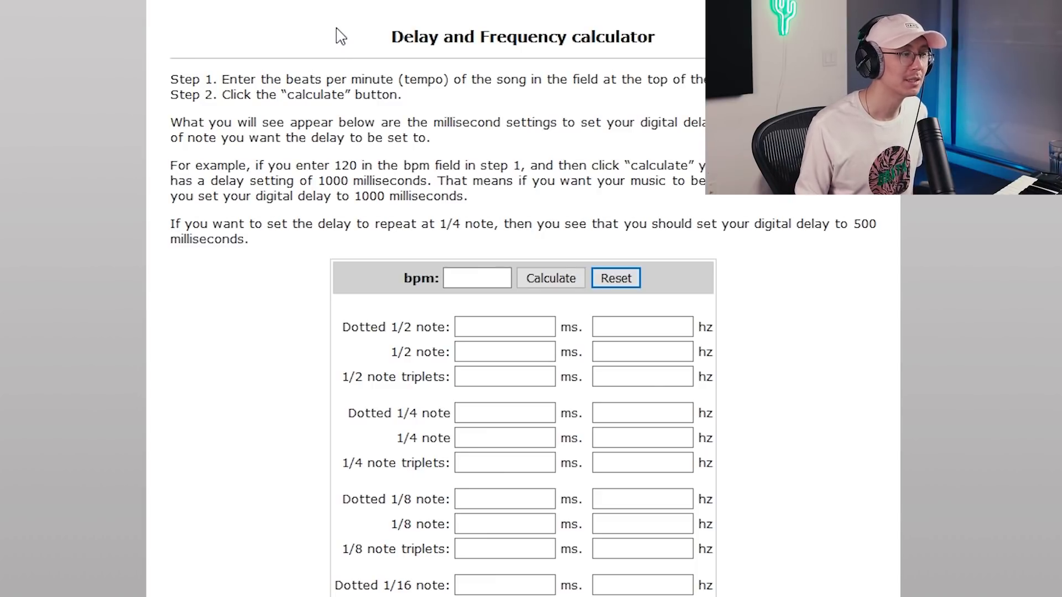
click(497, 275)
text(170)
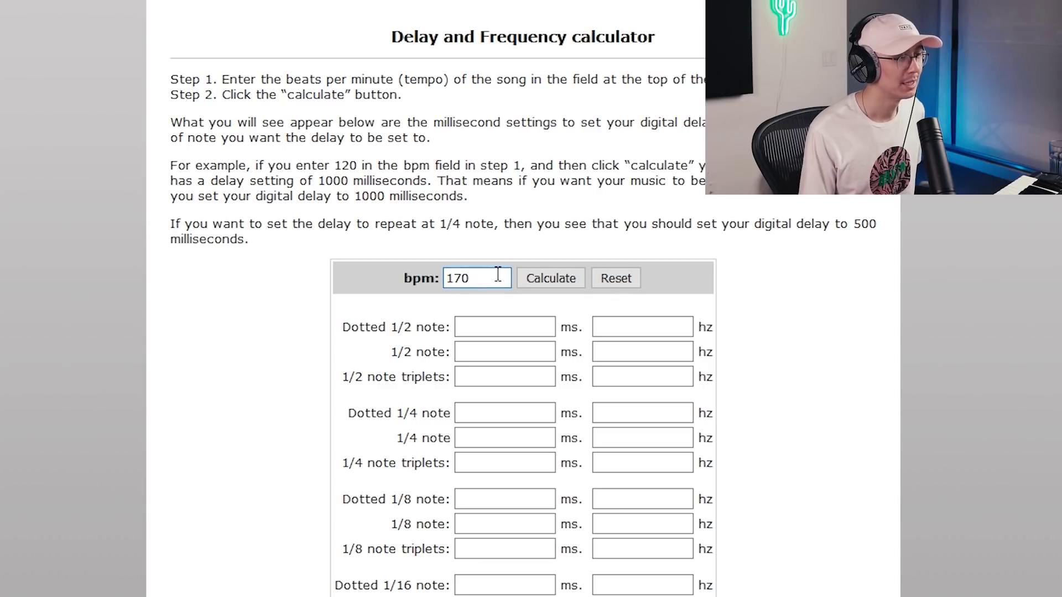
click(530, 277)
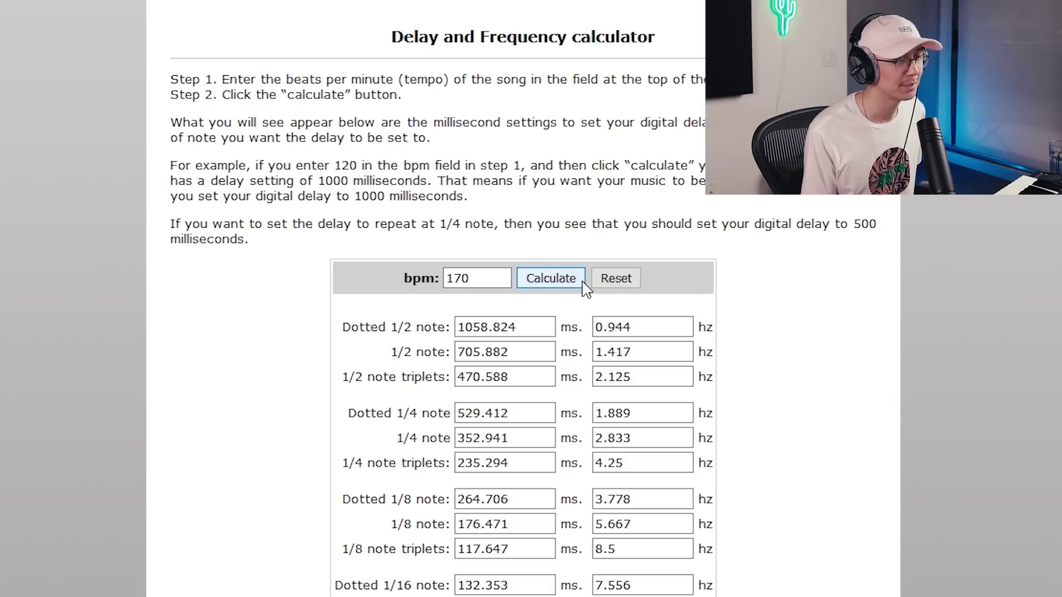
scroll(777, 435, down, 3)
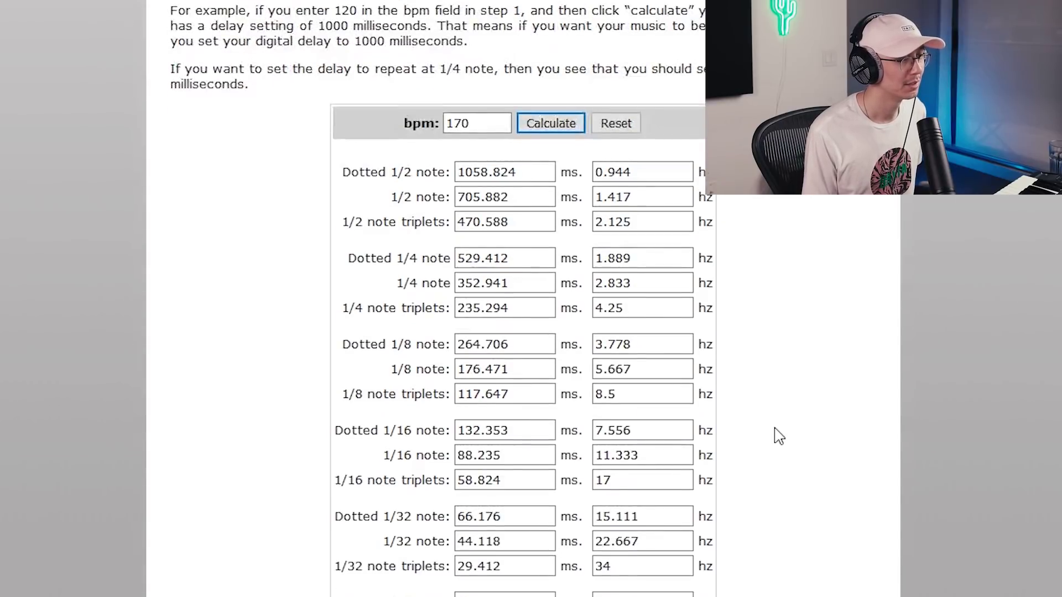
click(595, 375)
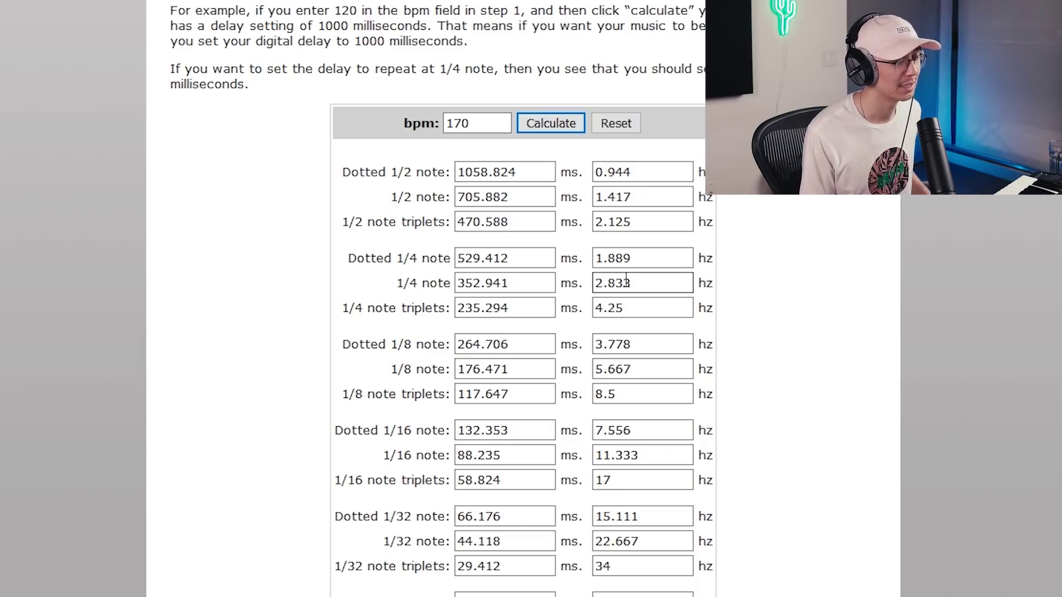
Switch back to Serum and set LFO 1's rate to exactly 3.8 Hz
key(alt+Tab)
key(alt+Tab)
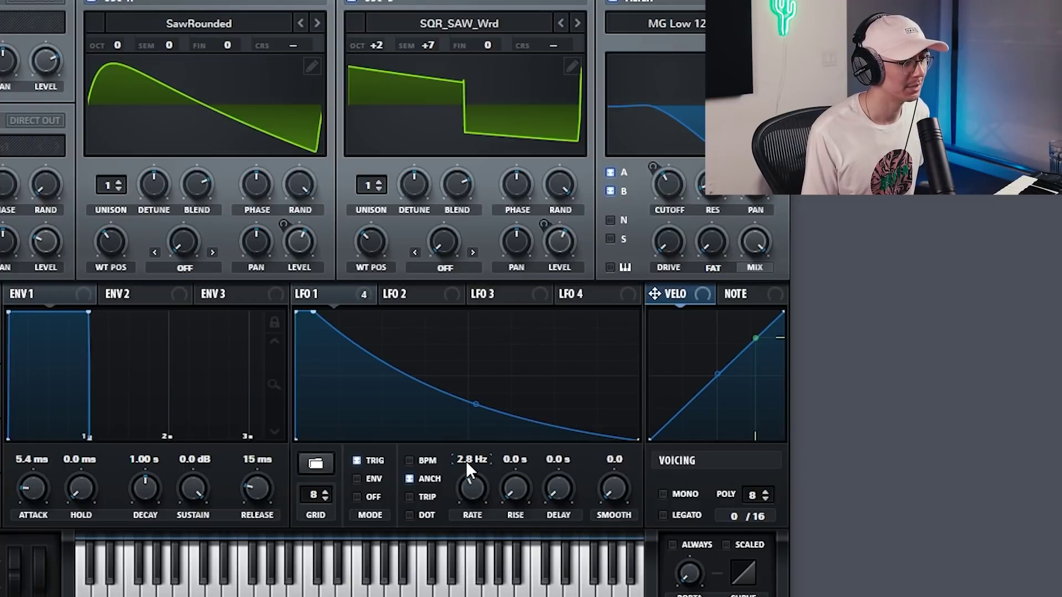
double_click(466, 460)
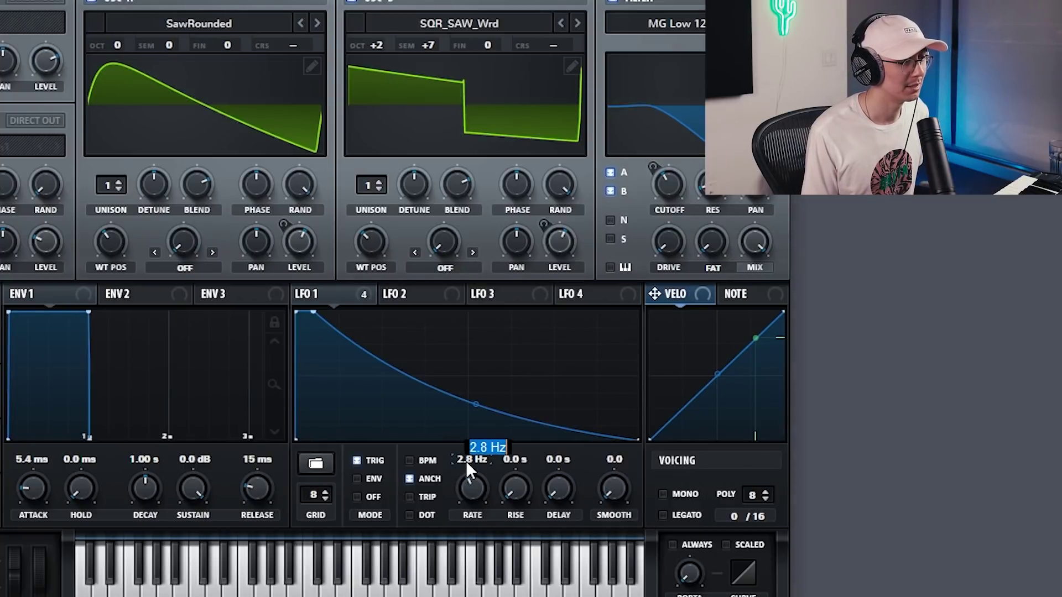
text(3.8)
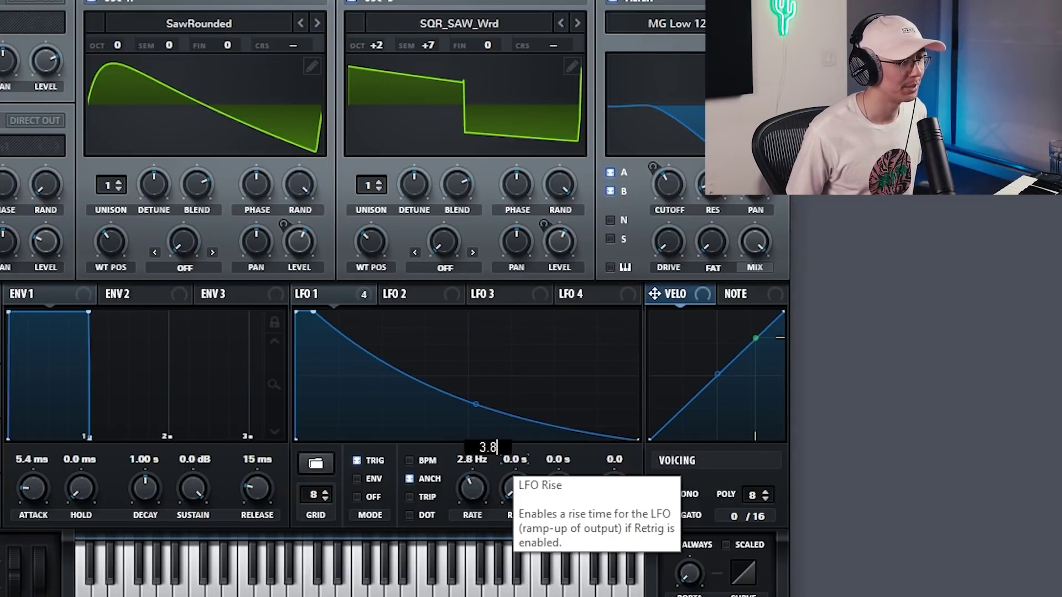
key(Return)
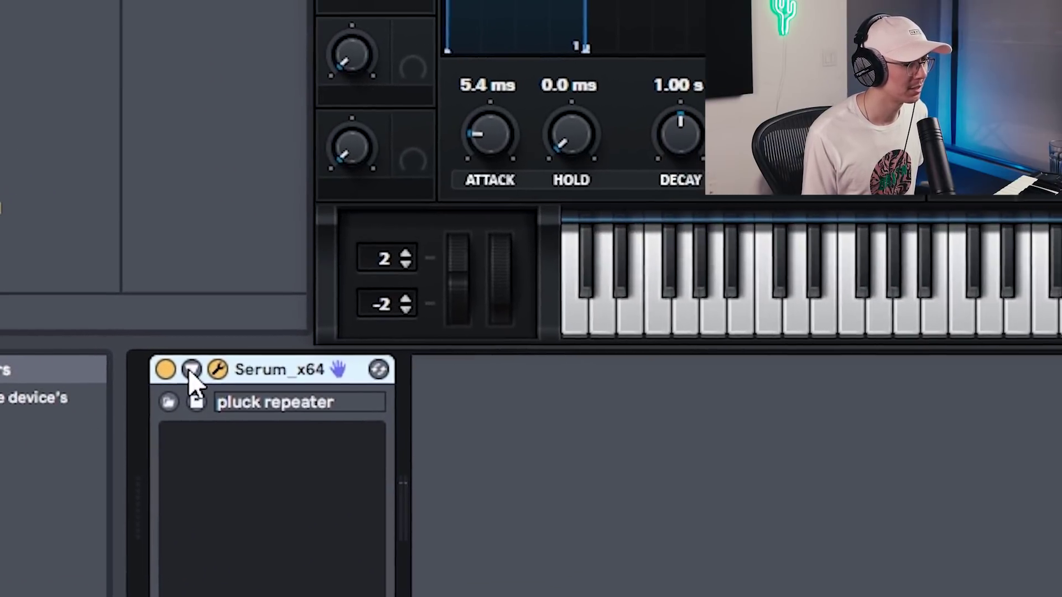
Unfold the Serum device's parameters and configure LFO 1's rate as an exposed parameter in Ableton Live
click(273, 332)
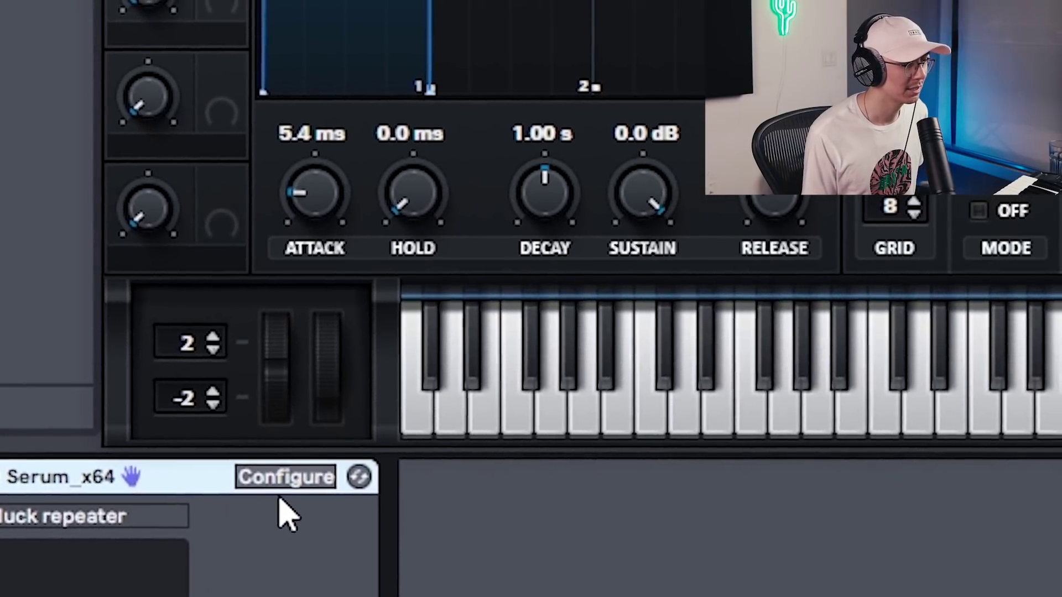
click(283, 482)
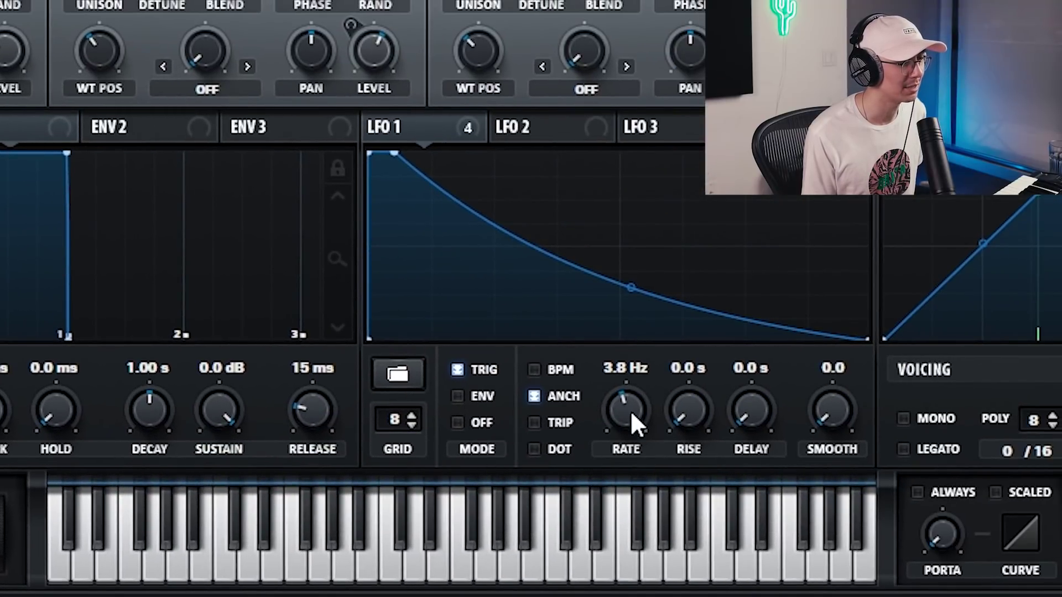
click(631, 412)
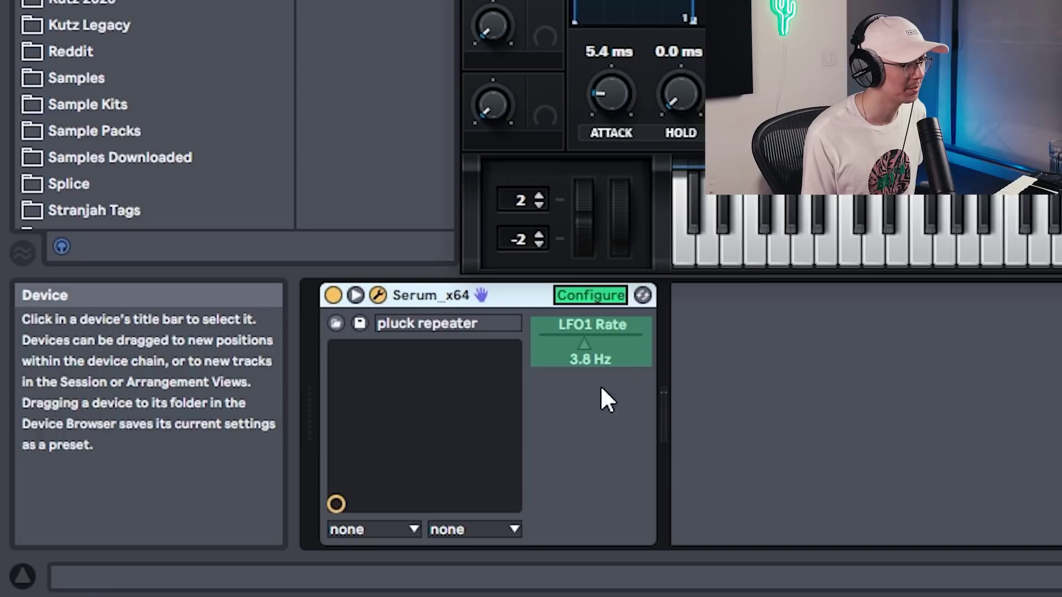
click(605, 293)
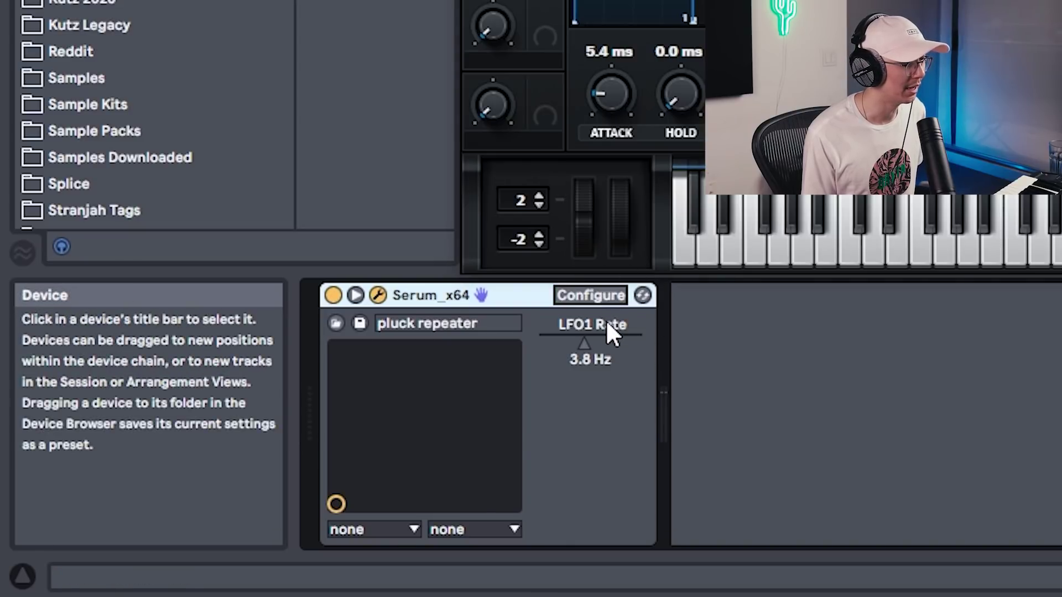
Show LFO 1 Rate's automation in the clip, shape it to fall from a raised start to 0.44 by 1.4, and play it back
right_click(607, 336)
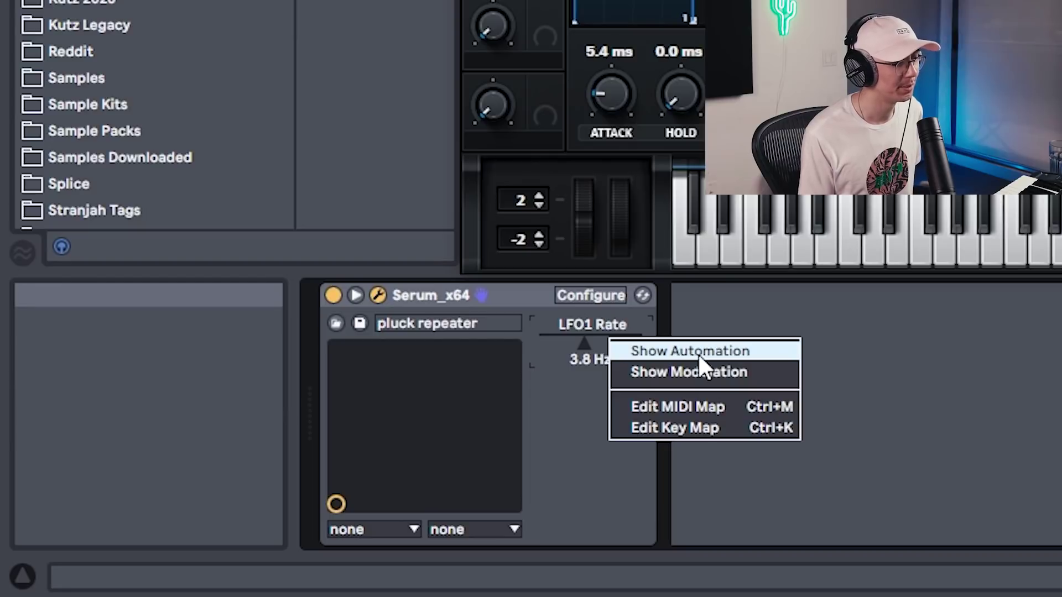
right_click(612, 347)
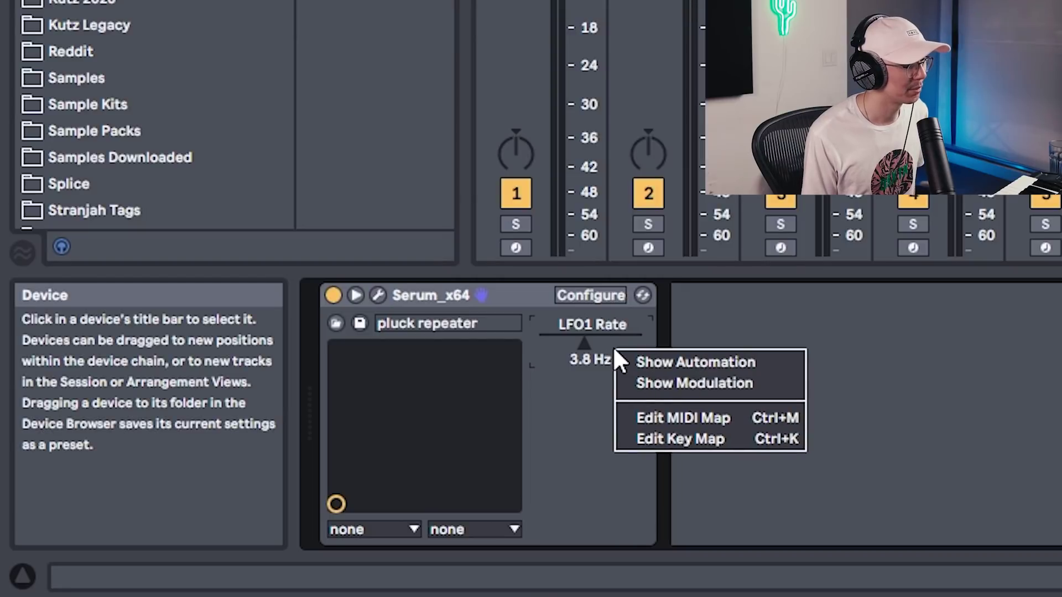
click(746, 366)
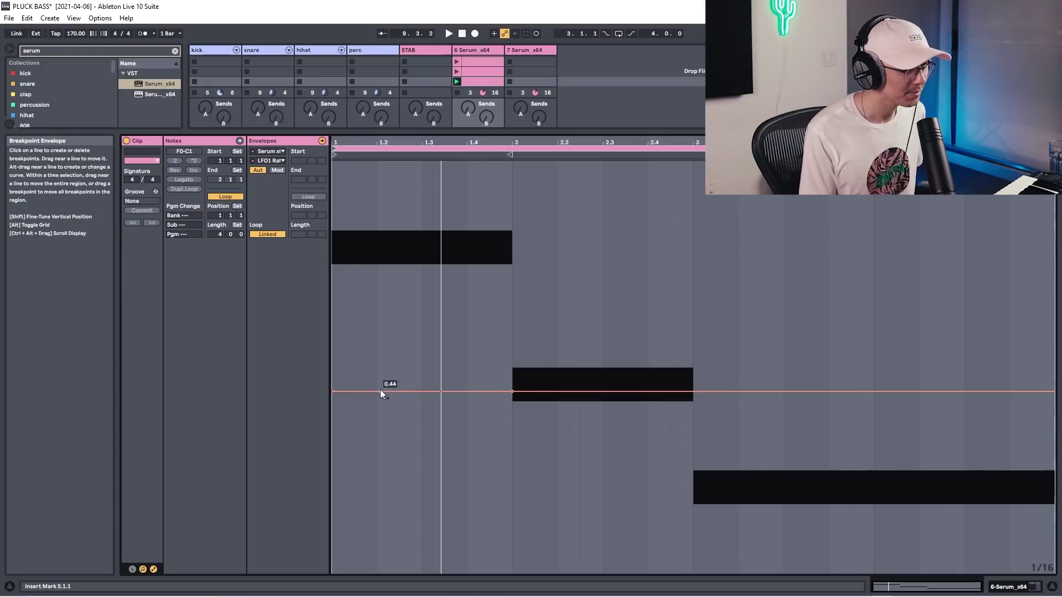
drag(388, 391, 332, 316)
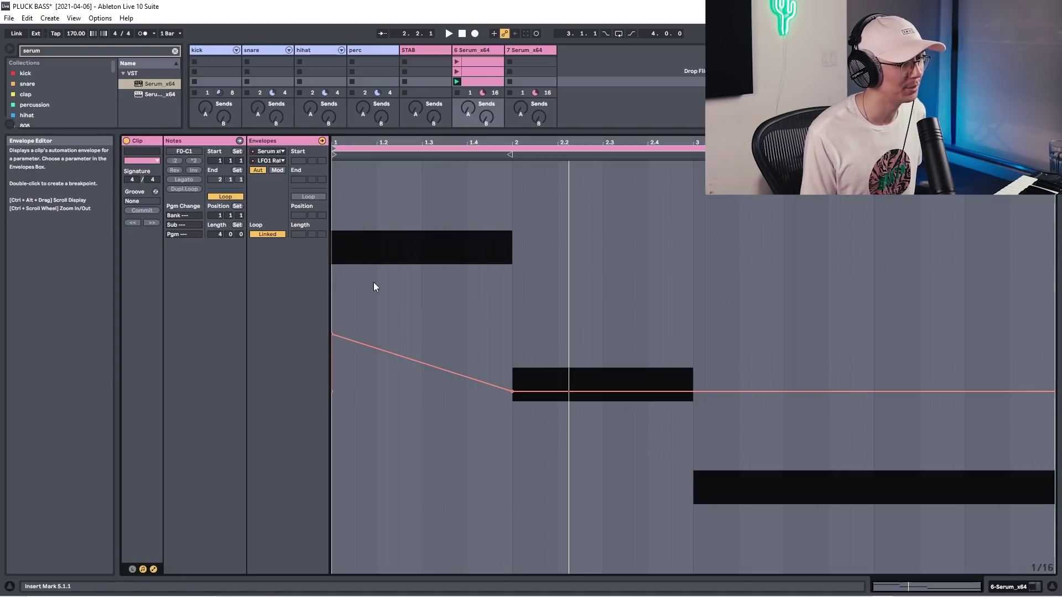
drag(468, 378, 467, 391)
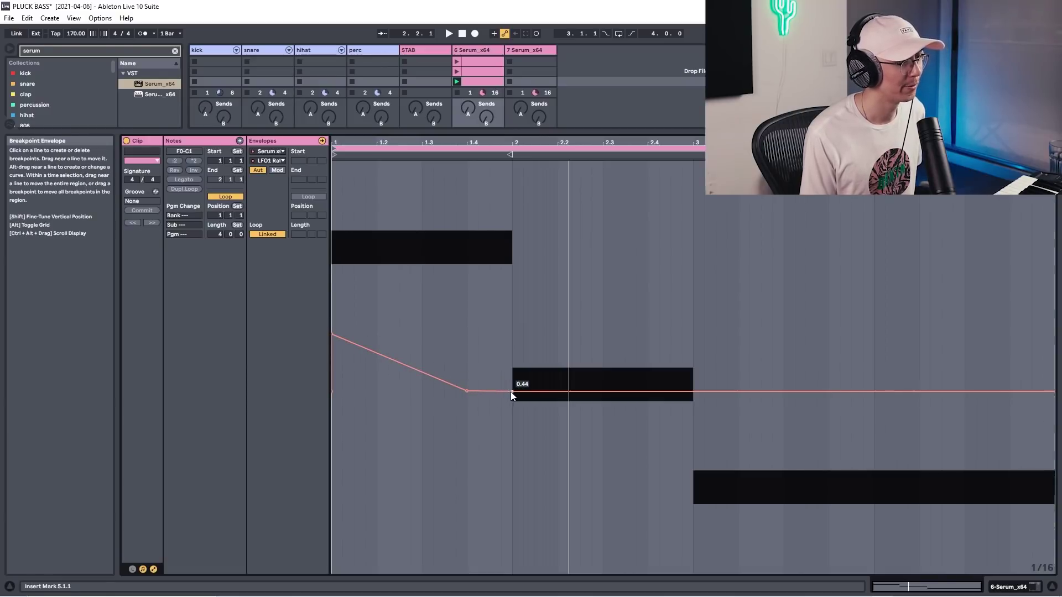
key(space)
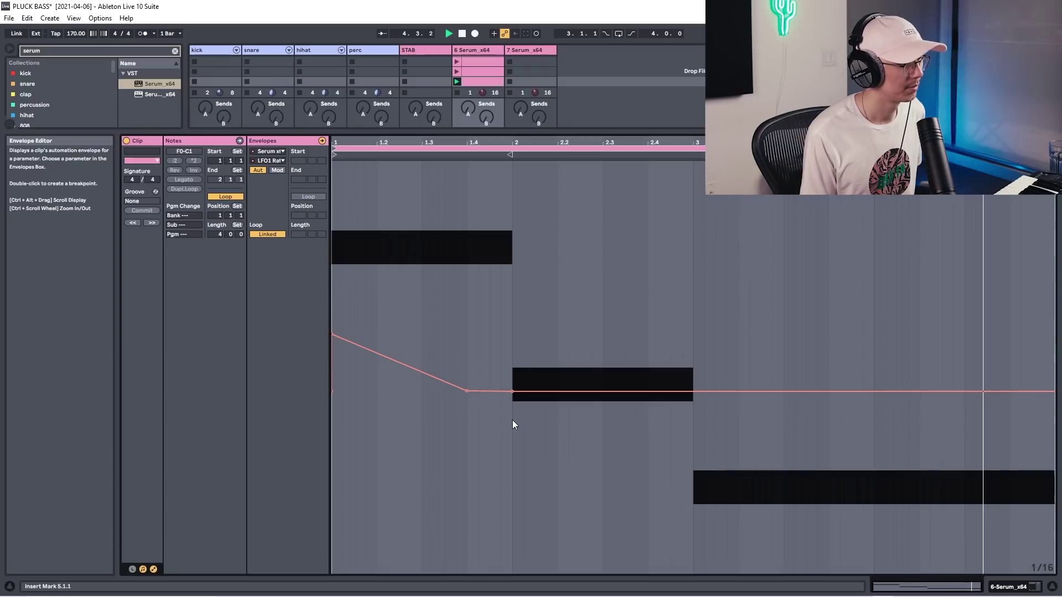
Duplicate bar 1's LFO rate envelope onto bars 2 and 3, draw a rising ramp across bar 4, and play the clip
drag(513, 430, 332, 330)
key(ctrl+d)
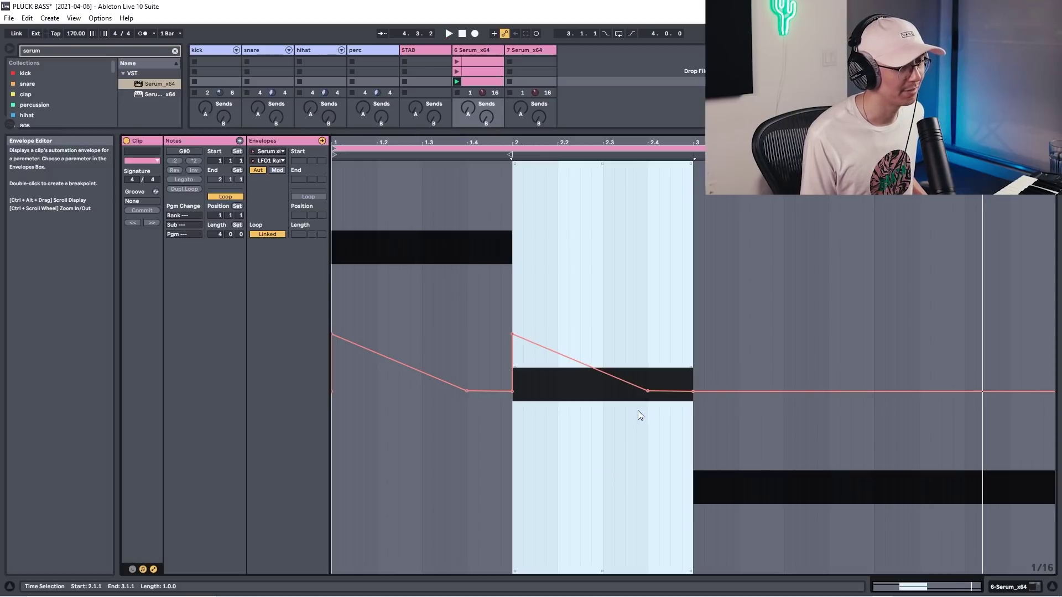
key(ctrl+d)
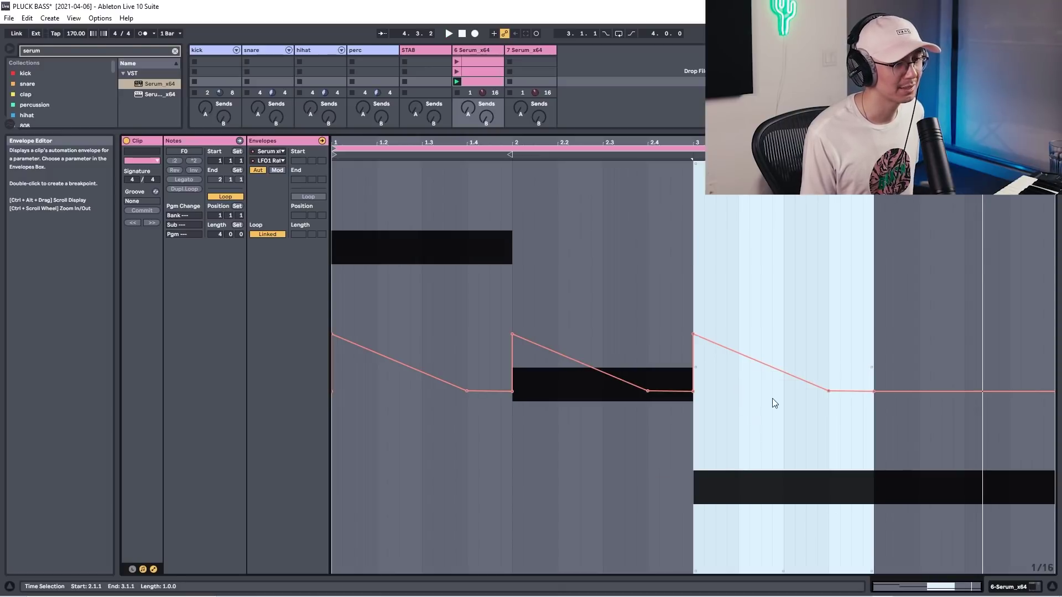
click(690, 443)
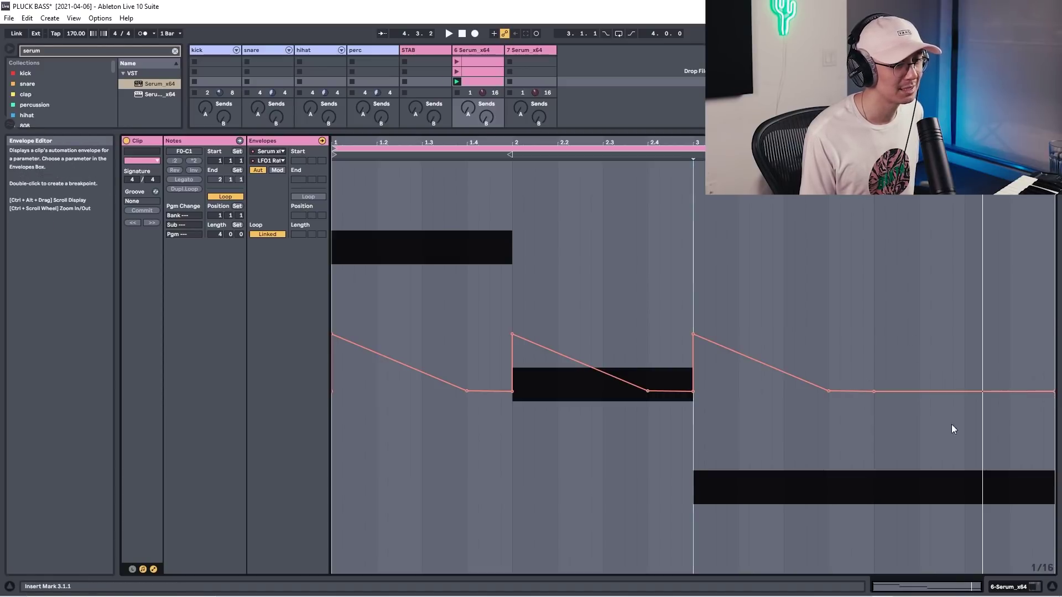
drag(912, 390, 1055, 321)
key(space)
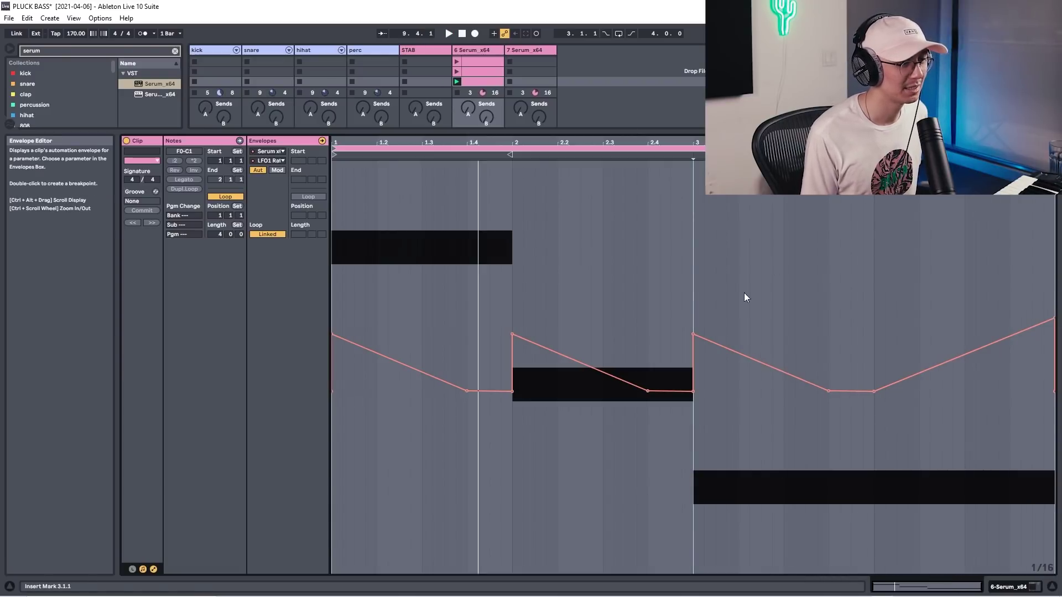
Return to the clip's MIDI notes and duplicate the loop to a length of 8 bars
click(154, 570)
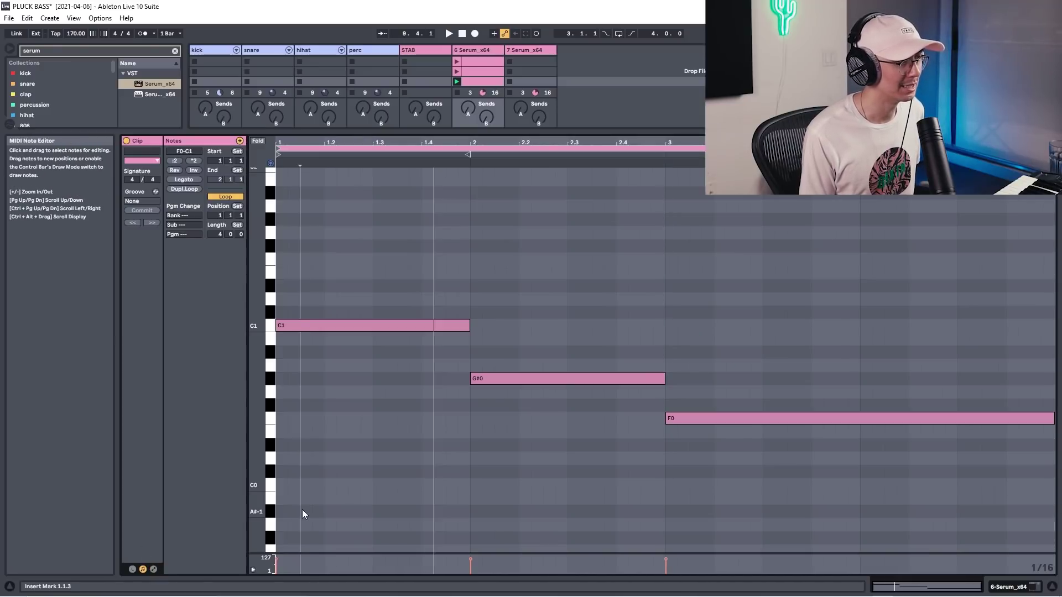
click(172, 189)
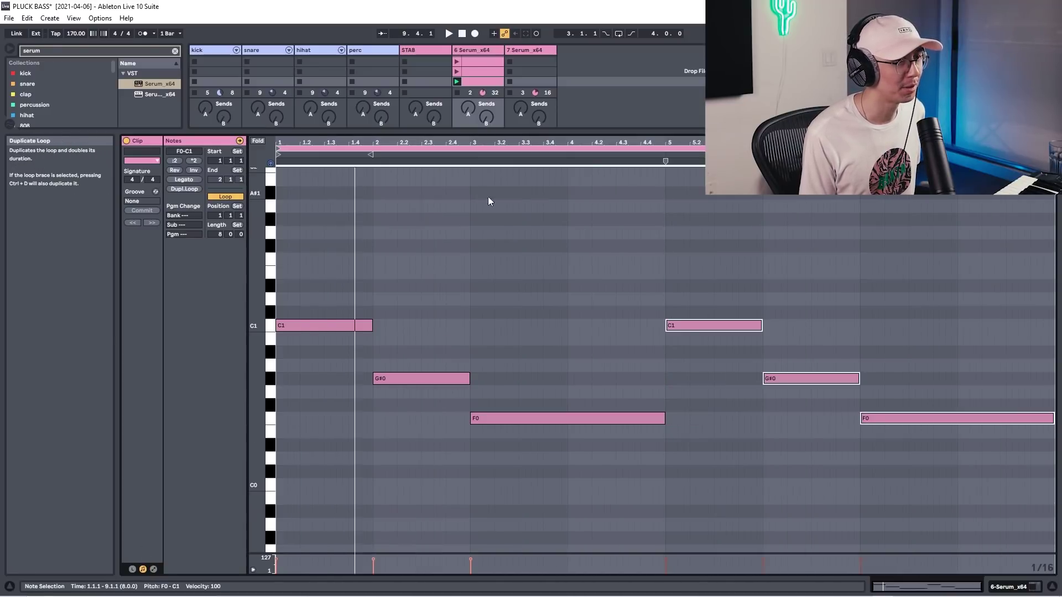
click(536, 191)
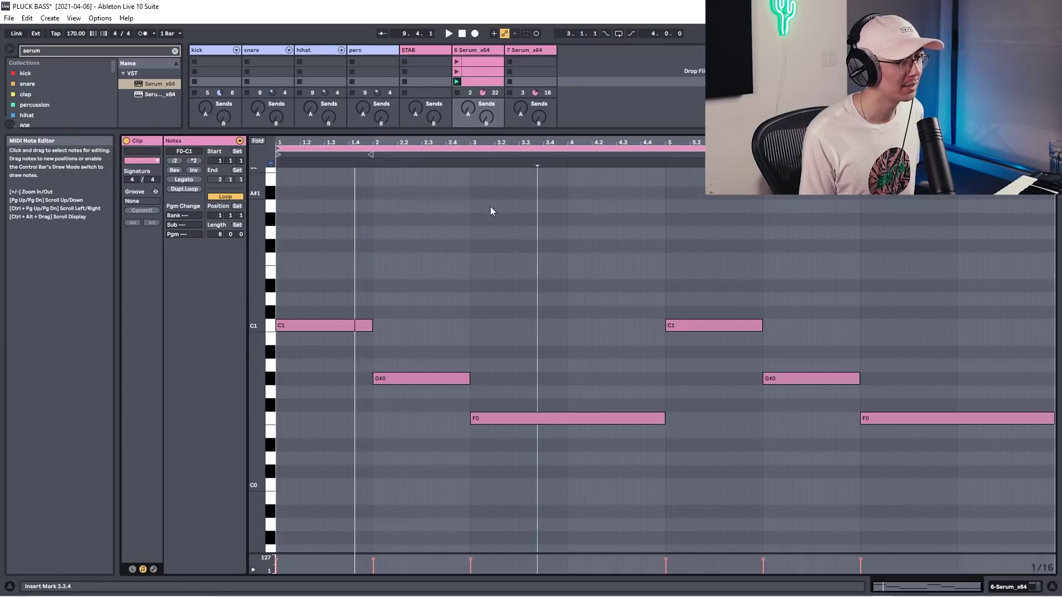
Switch the clip envelope to MIDI Ctrl Pitch Bend, draw a ramp rising from 0 to the maximum across bar 8, and play it
click(154, 570)
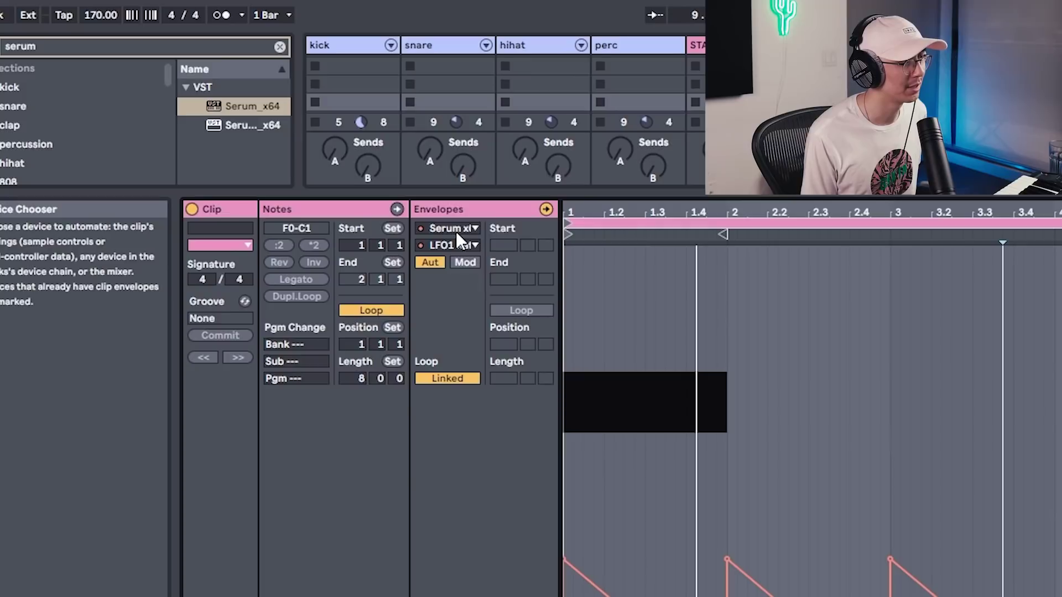
click(272, 152)
click(460, 241)
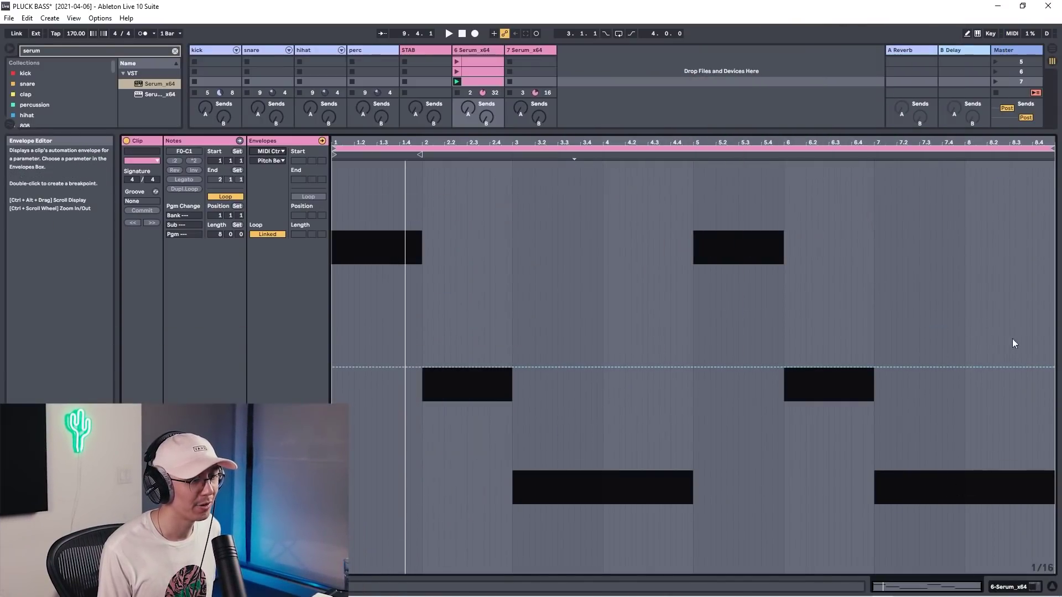
click(964, 368)
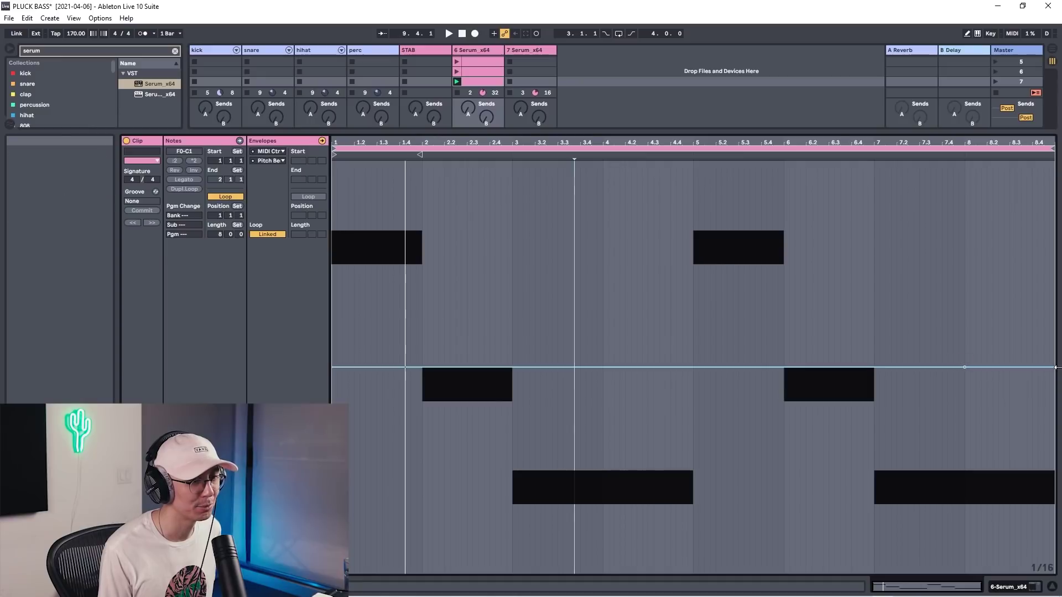
drag(1023, 367, 1055, 163)
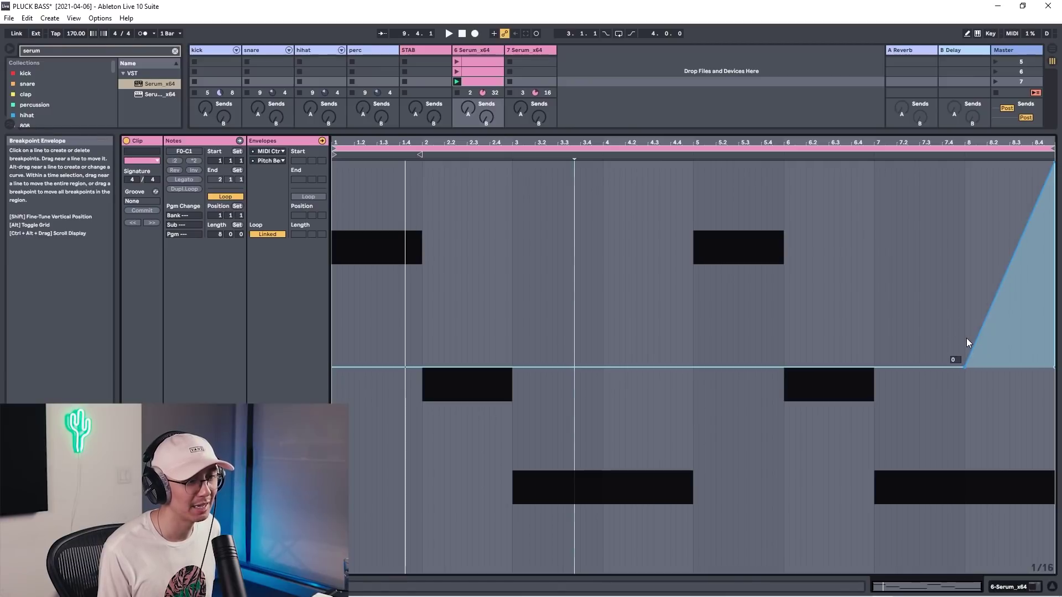
key(space)
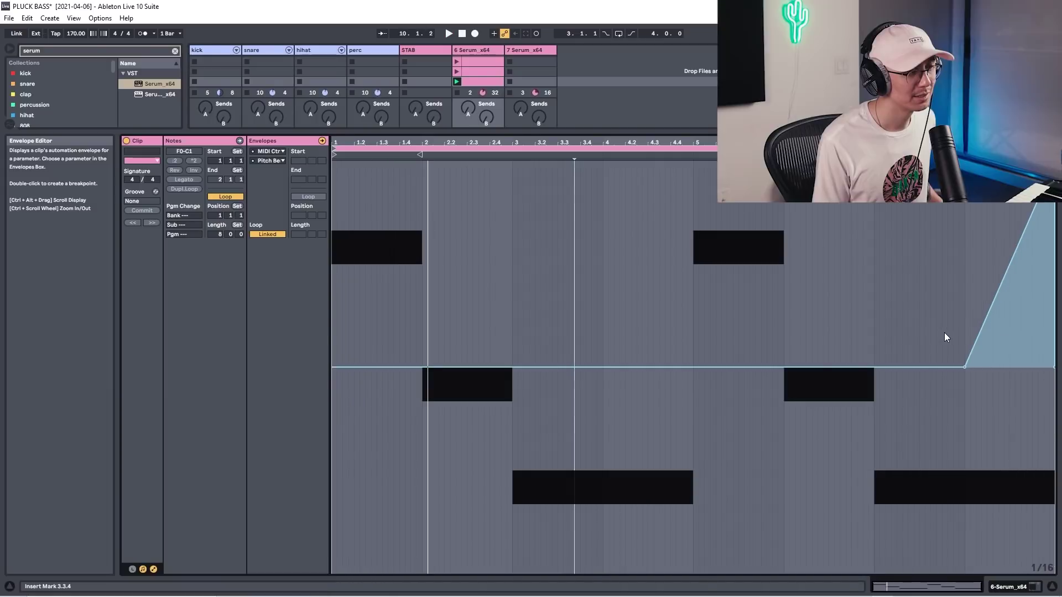
Open track 6's Serum and try adjusting the upward pitch bend range
click(479, 50)
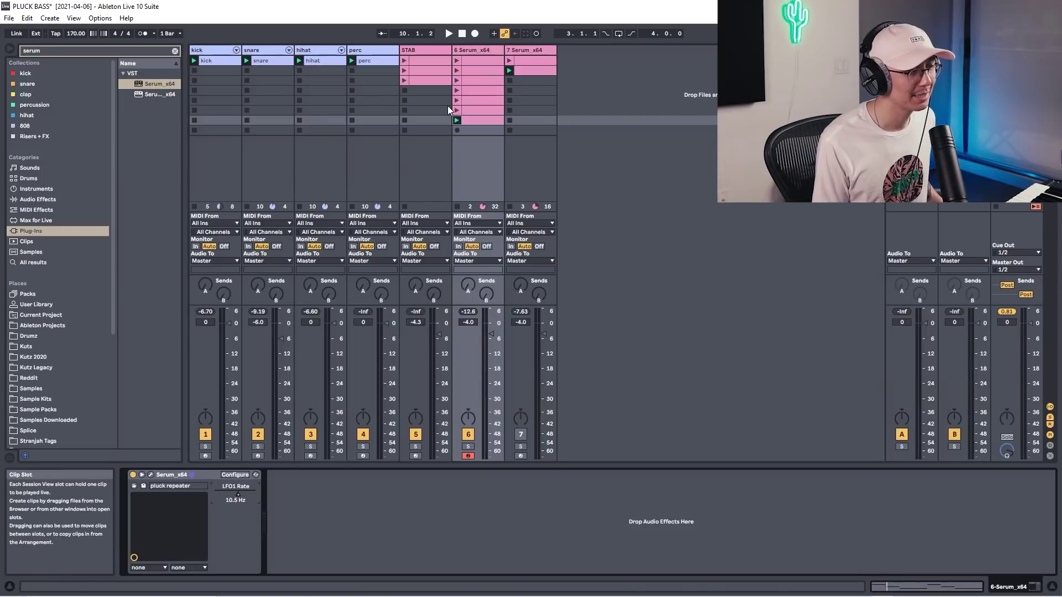
click(150, 474)
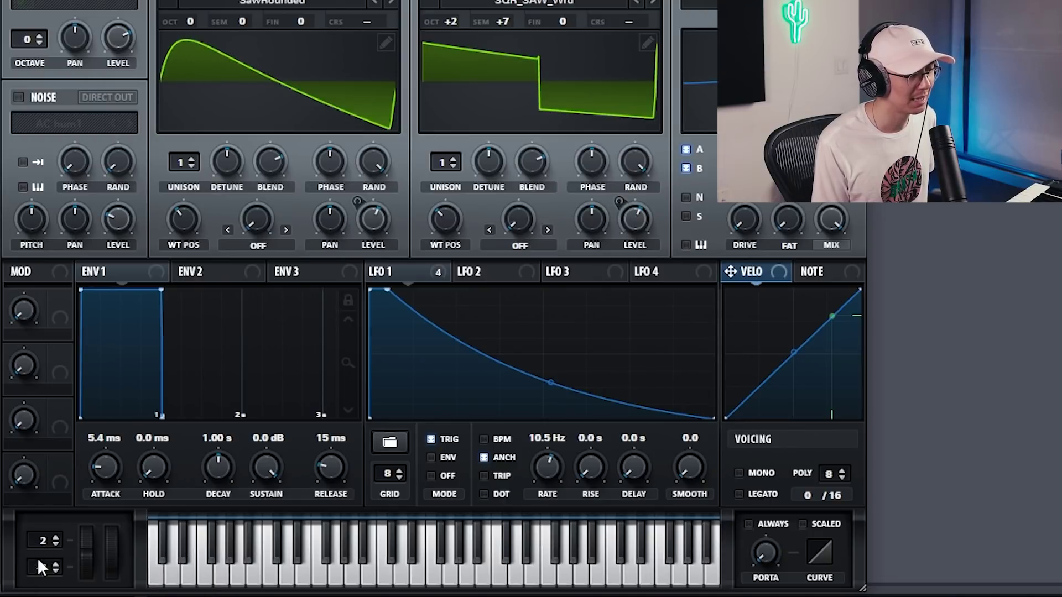
drag(41, 540, 50, 498)
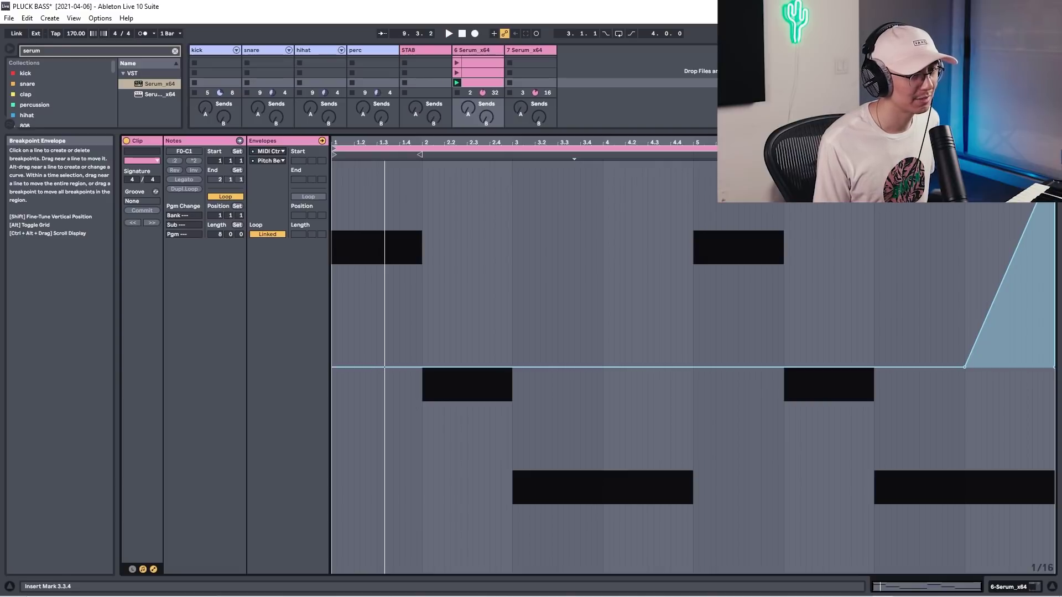
Try the bar 8 pitch bend ramp falling to the minimum, play it back, and move its end point up to the maximum
drag(1054, 166, 1053, 569)
key(space)
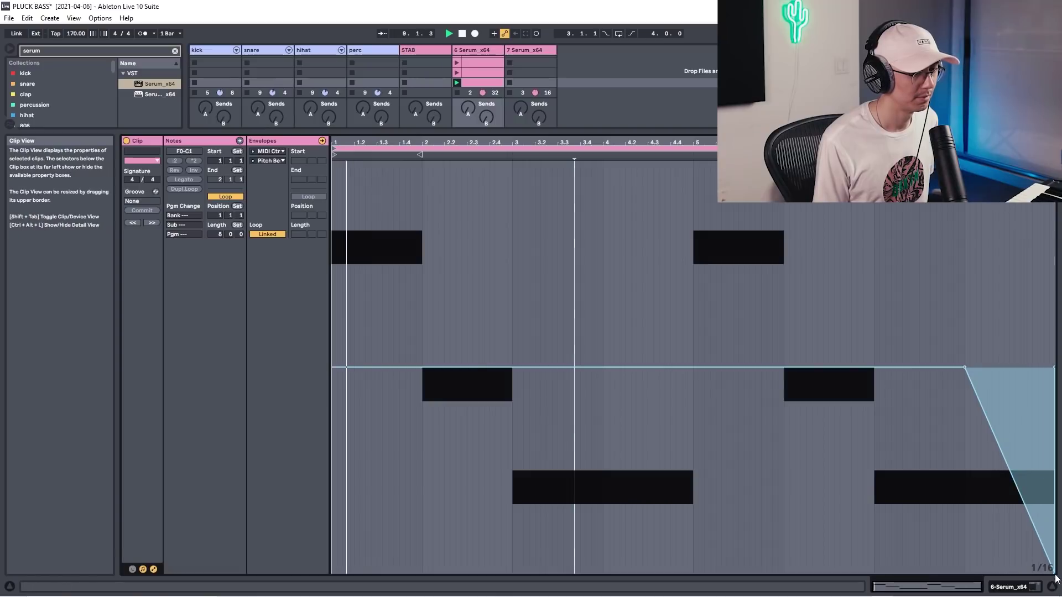
drag(1053, 571, 961, 163)
Try an upward bend range of 3 semitones in Serum and return it to 2
key(shift+Tab)
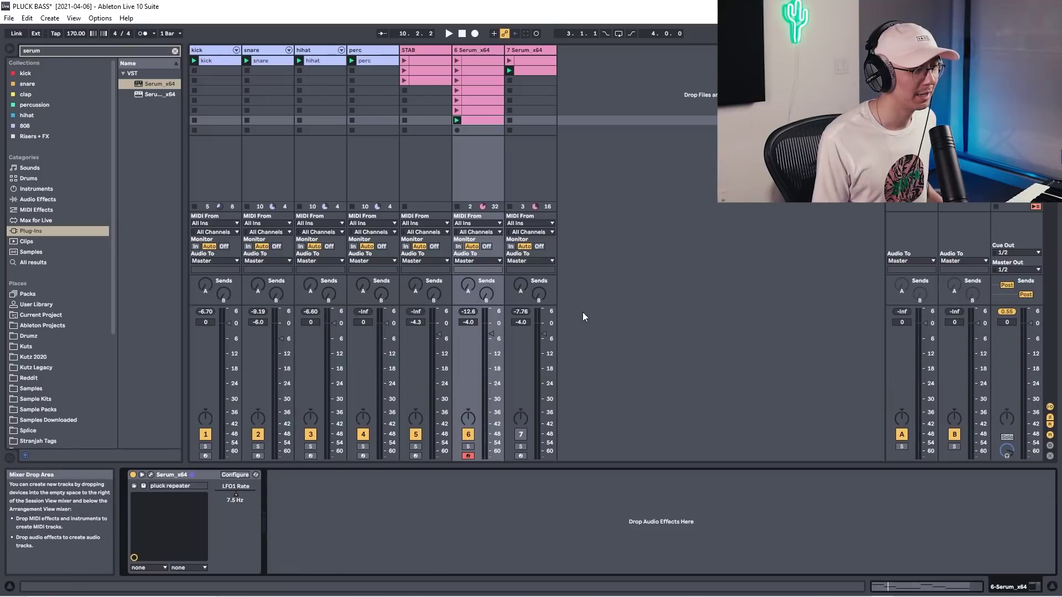
click(150, 475)
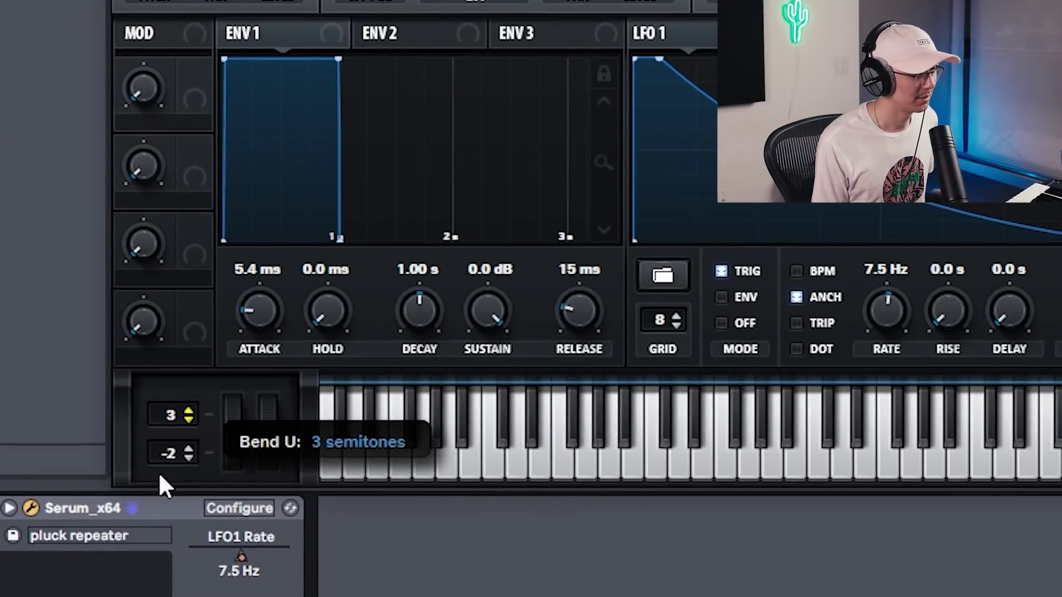
drag(159, 476, 160, 483)
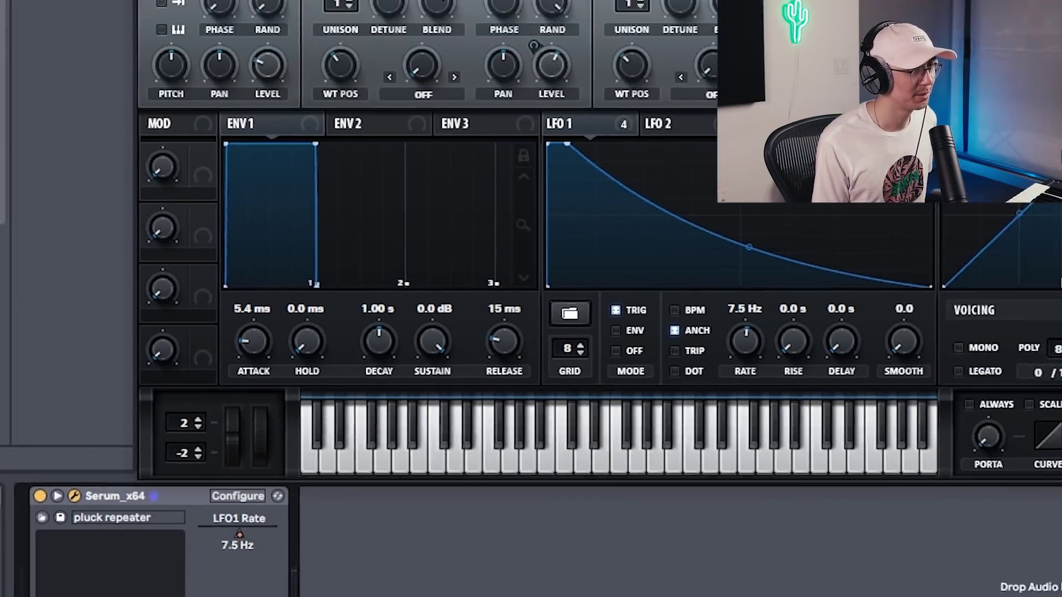
click(676, 119)
Show the clip's LFO 1 Rate envelope again and play the 8-bar loop through it
key(shift+Tab)
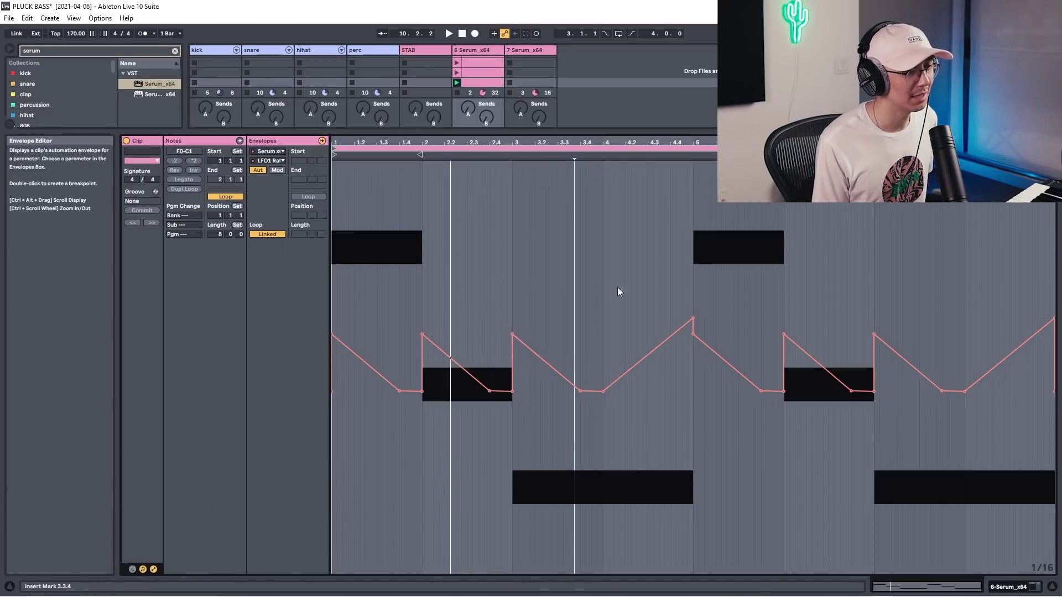
click(503, 536)
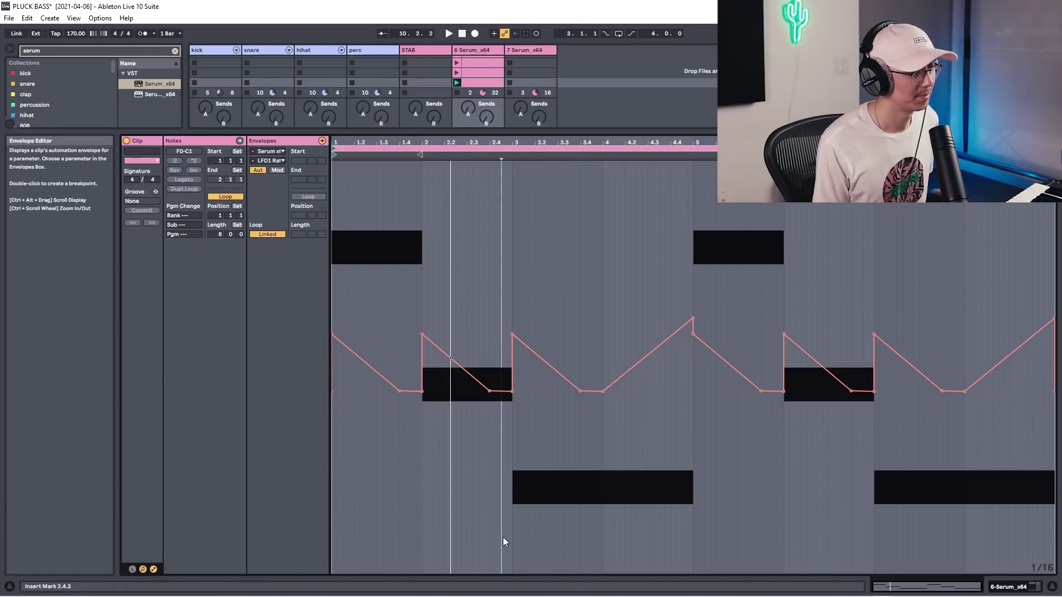
key(space)
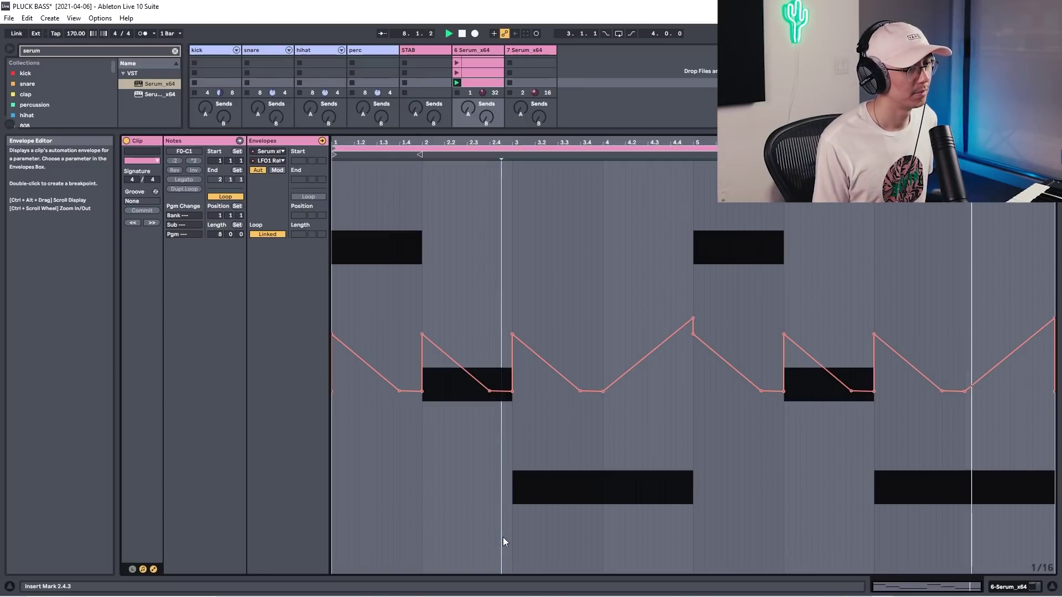
Reopen track 6's Serum and set LFO 1's rate to 5.6 Hz
click(476, 48)
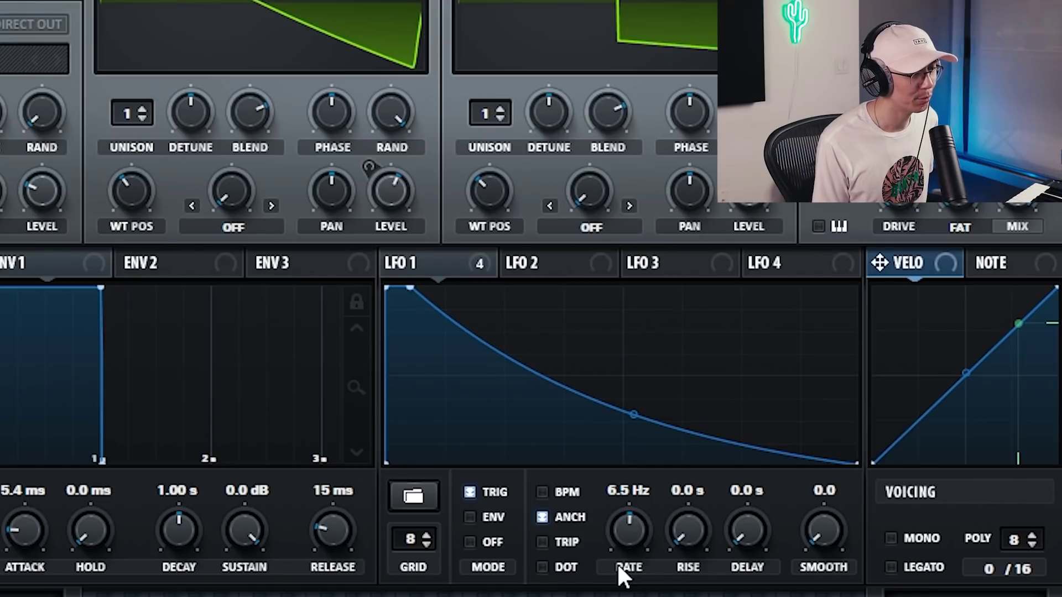
mouse_move(616, 562)
mouse_down()
mouse_move(620, 525)
mouse_move(622, 545)
mouse_up()
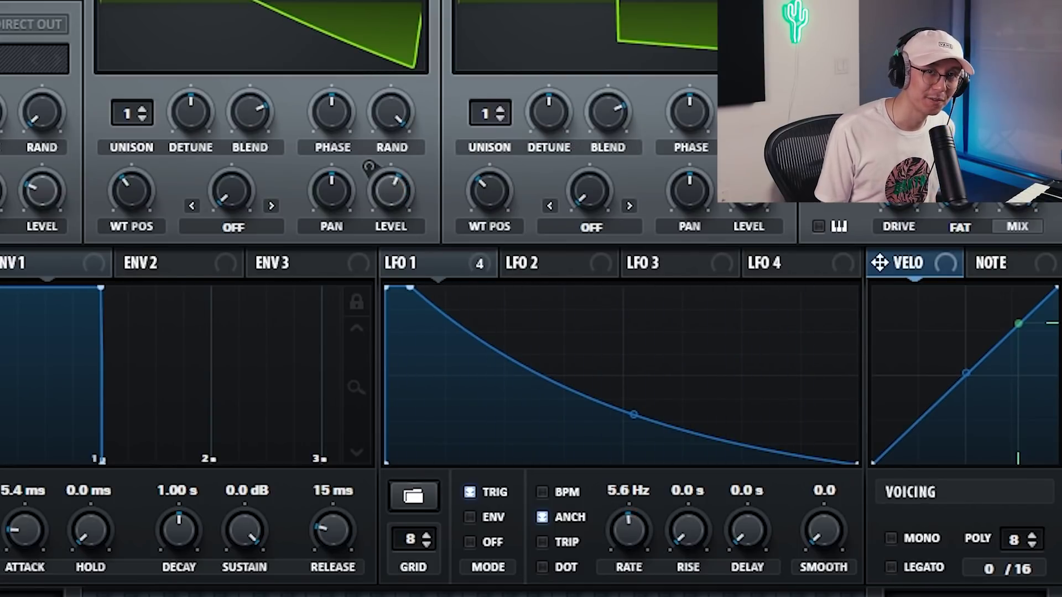